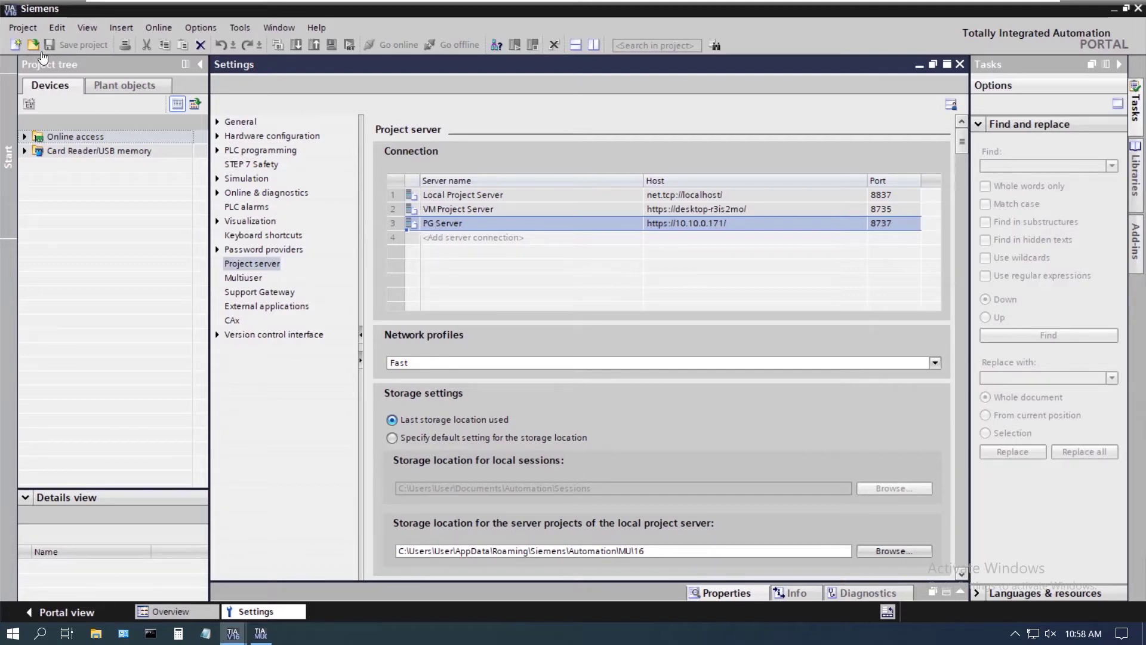
Try opening the existing local session Project1_LS_1, dismissing the trial-license prompt and the Multiuser license error
left_click(21, 29)
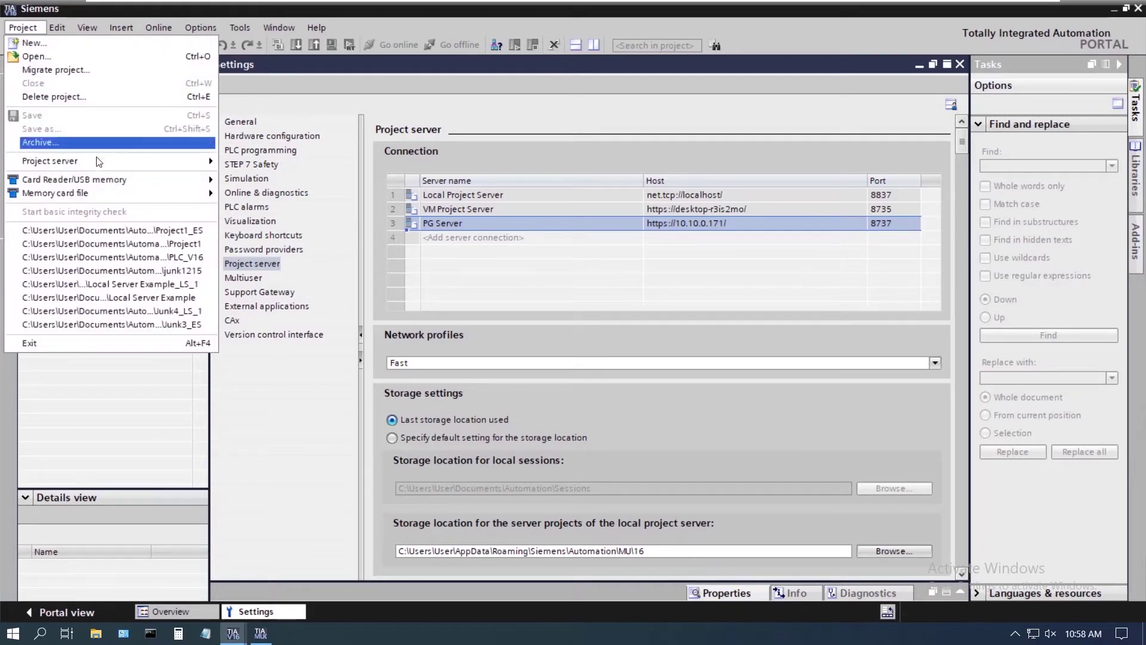
mouse_move(151, 162)
left_click(270, 160)
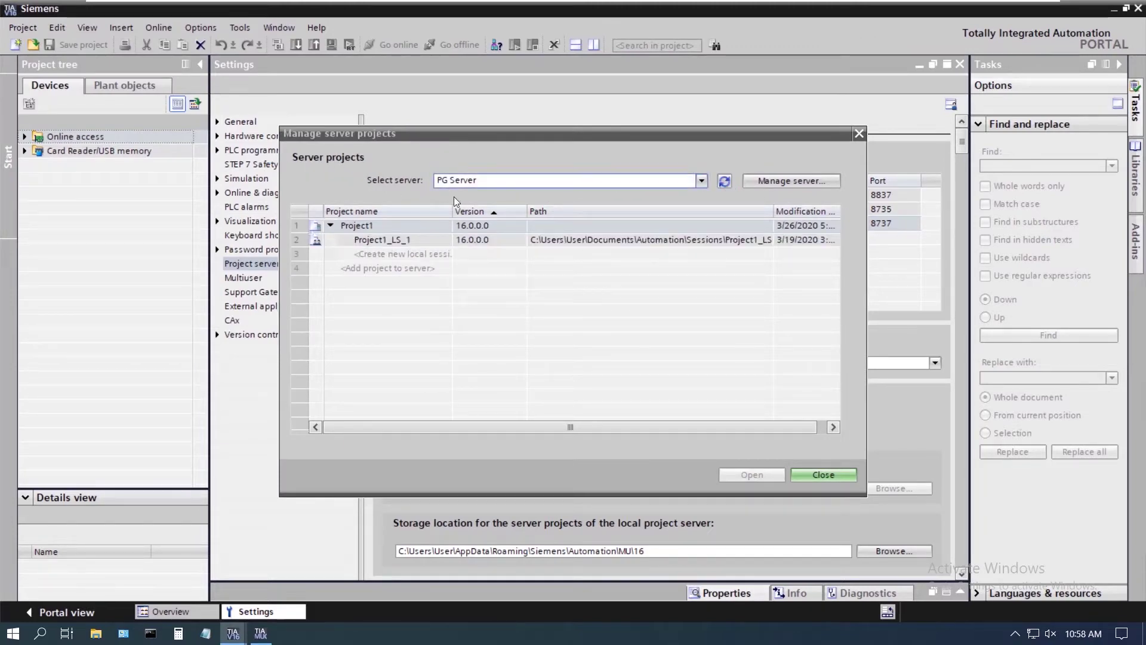
left_click(379, 241)
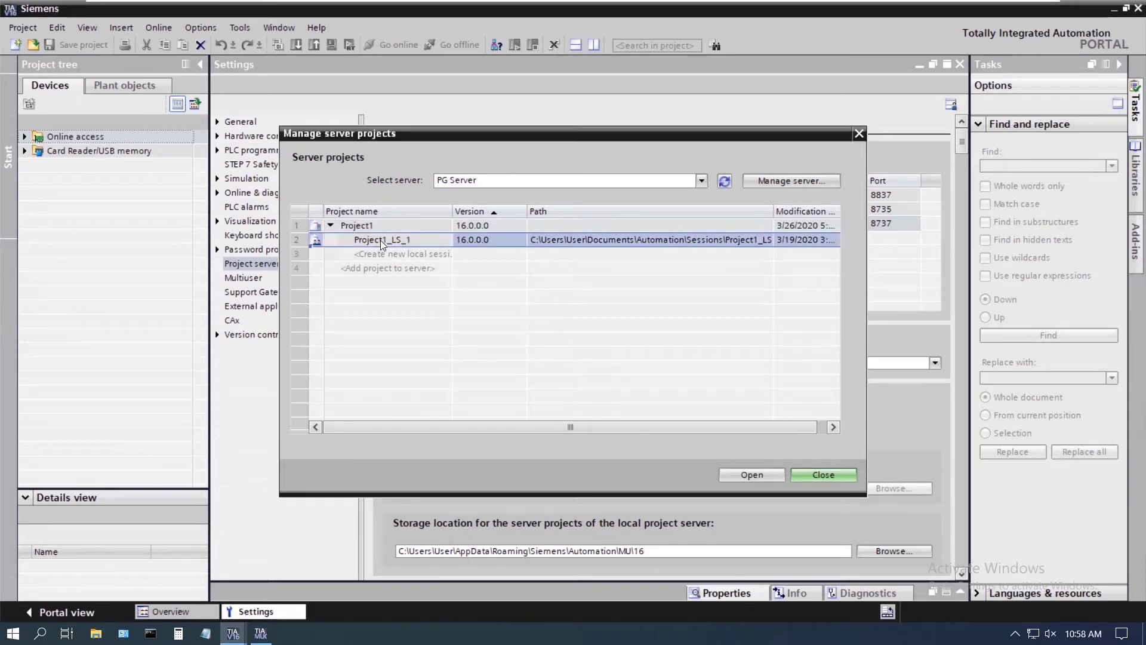
left_click(744, 476)
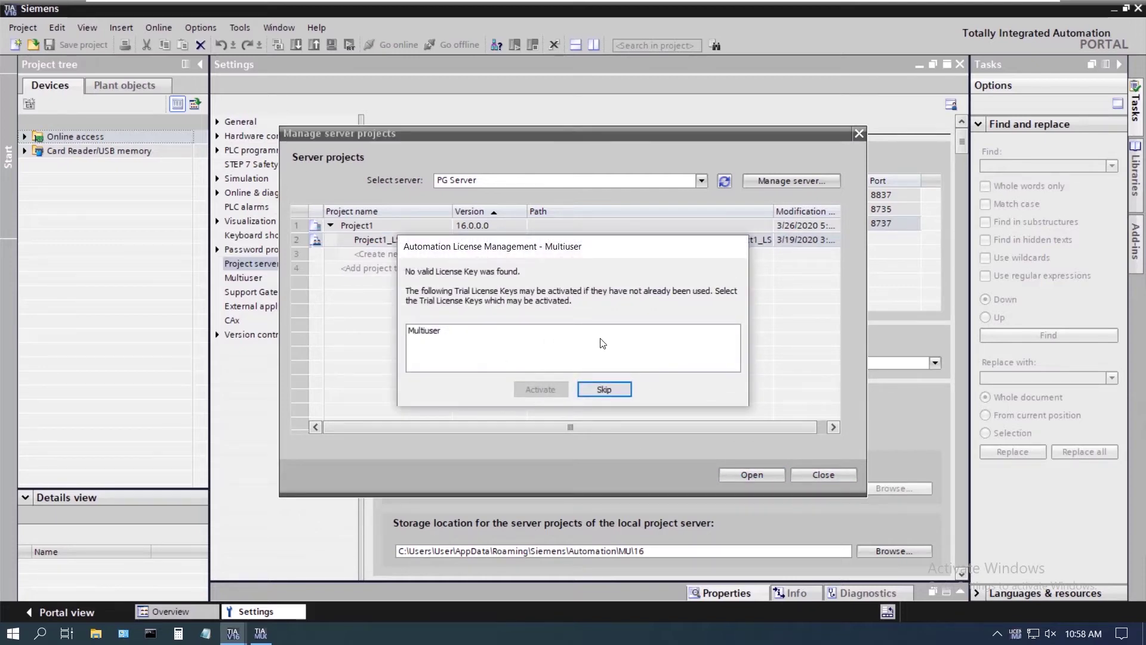
left_click(602, 391)
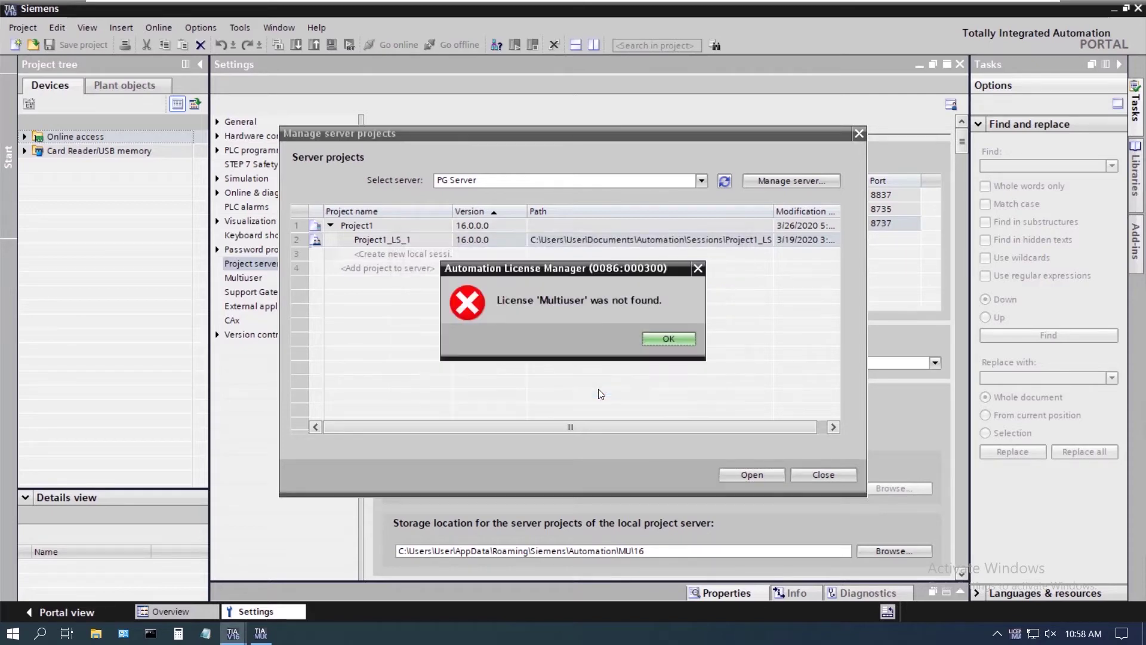
left_click(666, 339)
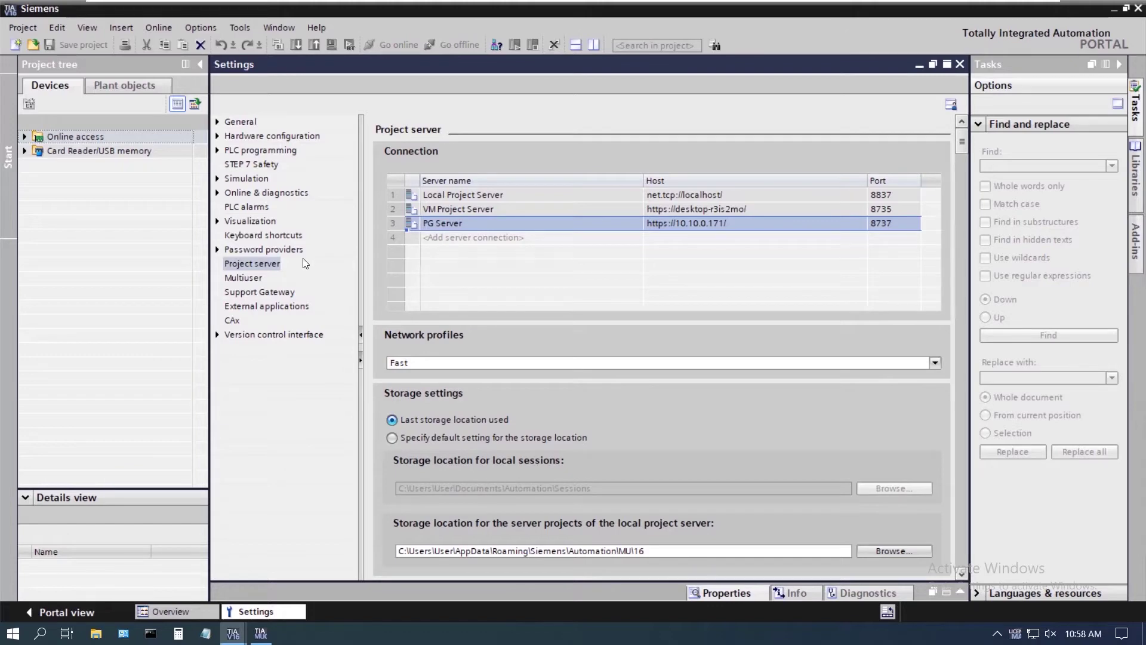
Create and open a new Exclusive Engineering local session named Project1_ES
left_click(23, 27)
mouse_move(85, 158)
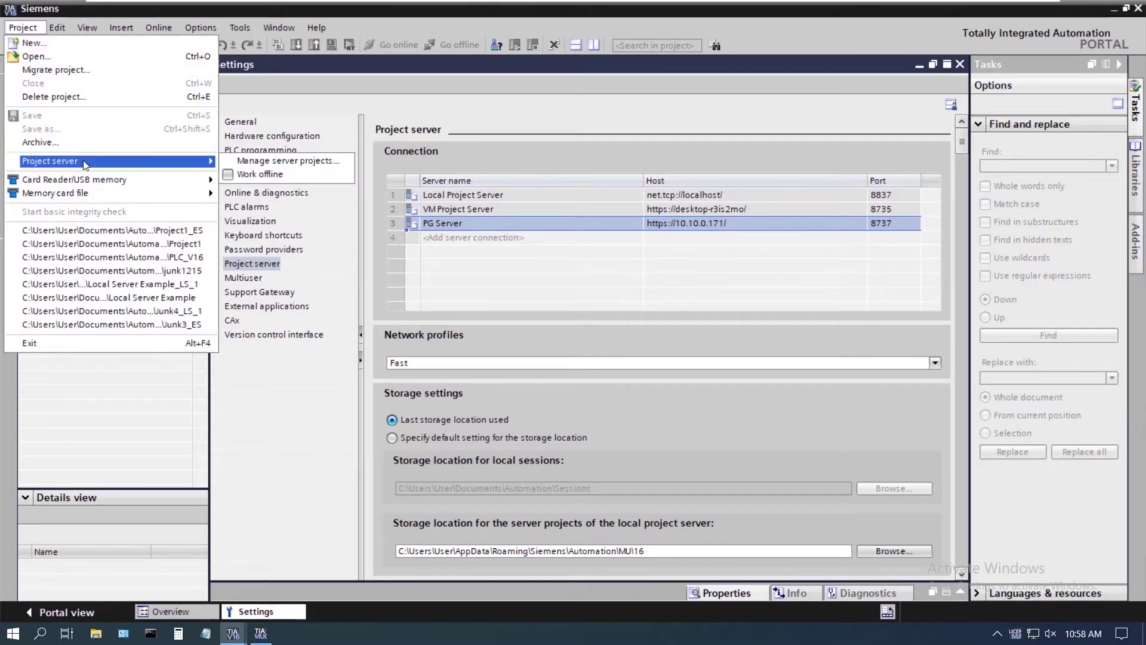
left_click(249, 160)
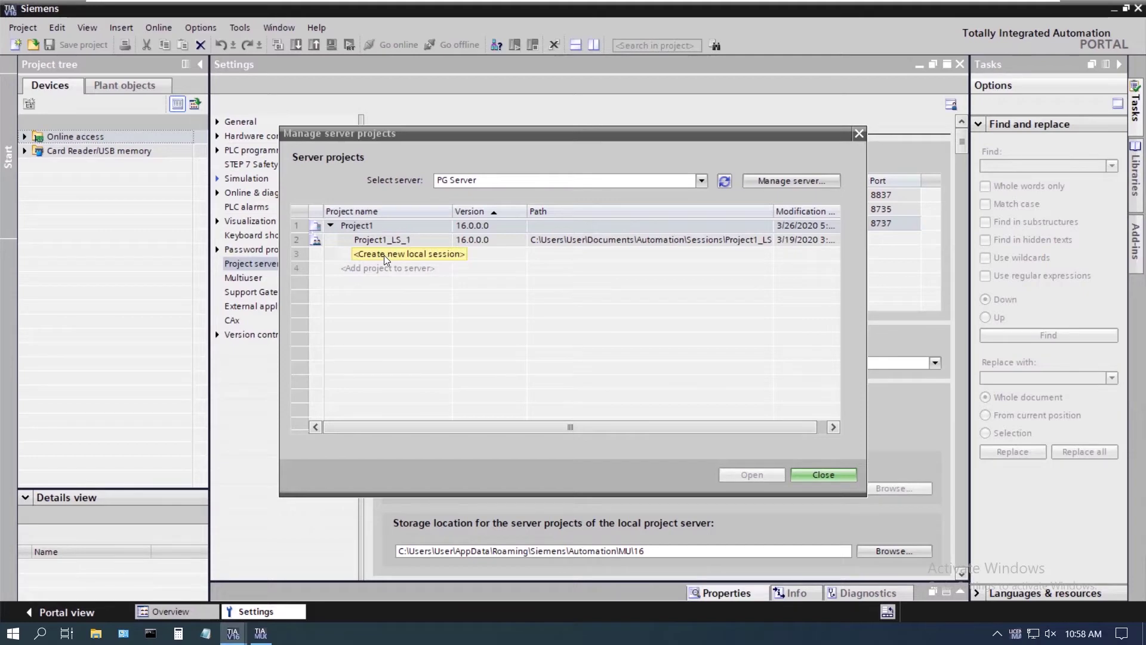
double_click(384, 256)
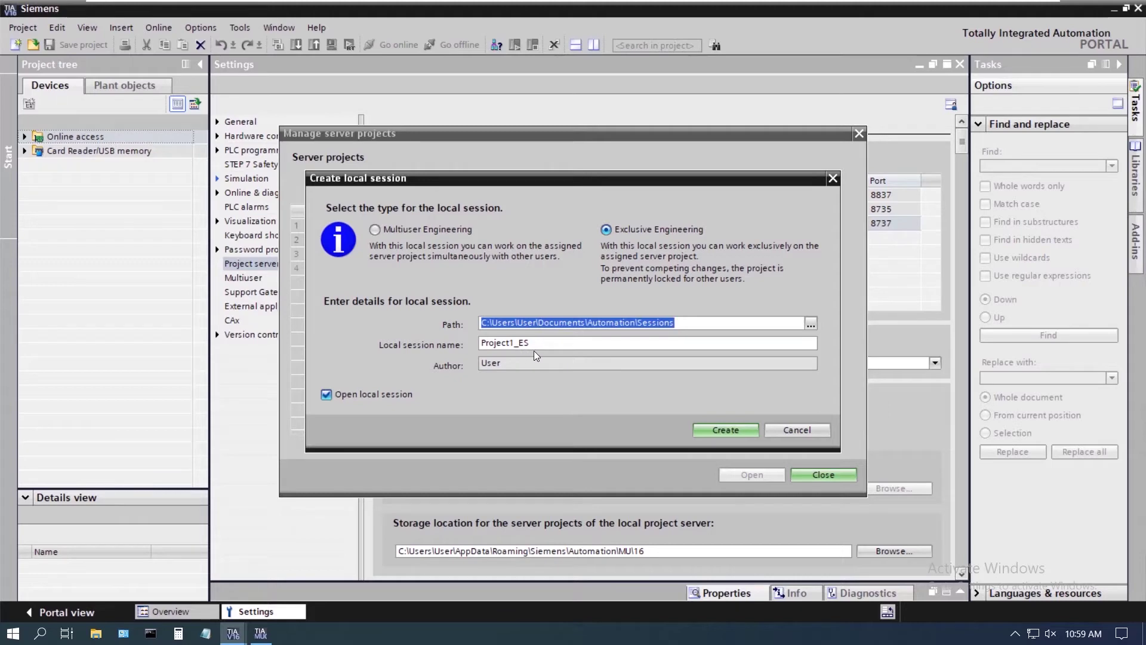
left_click(724, 429)
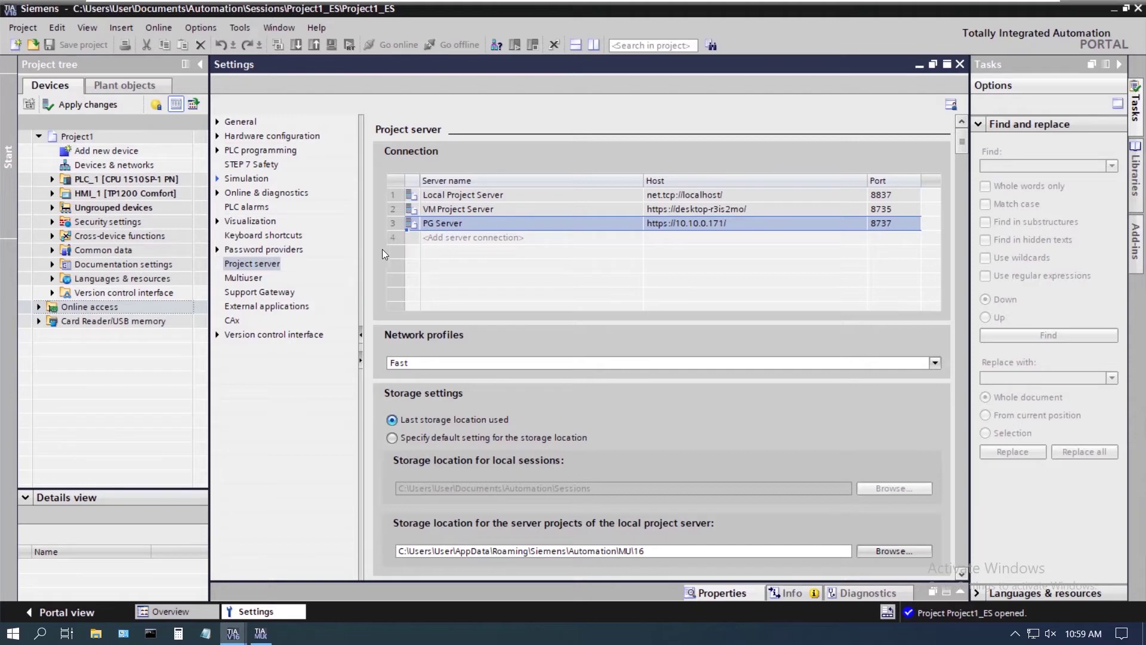
Expand PLC_1 and its Program blocks to reveal Main [OB1]
left_click(52, 197)
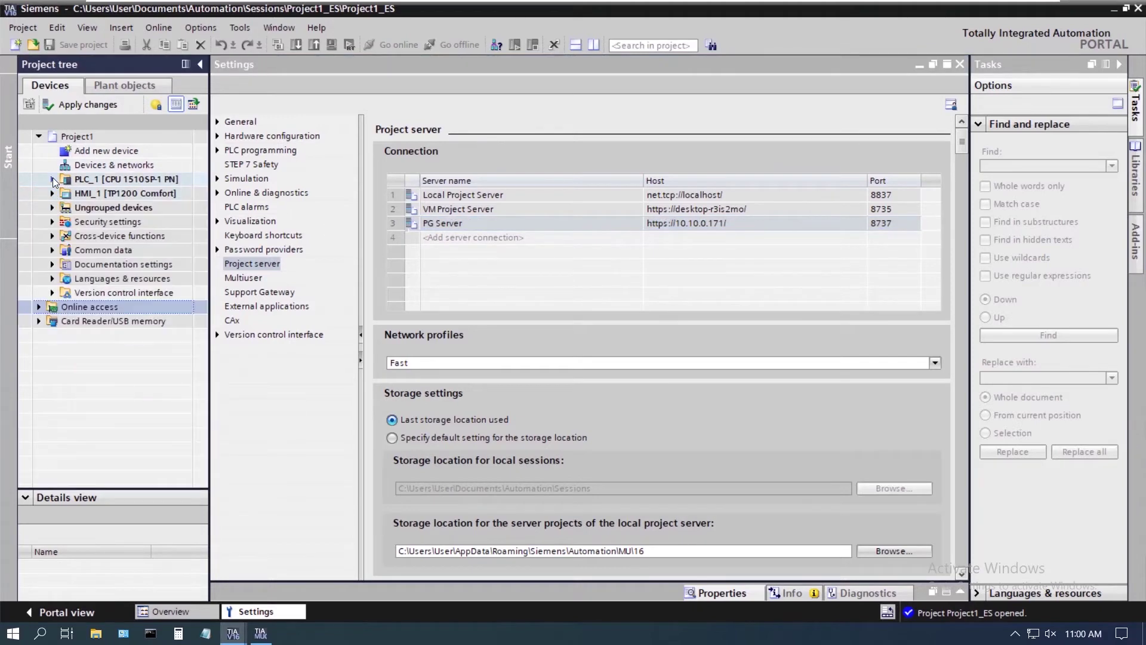
left_click(53, 179)
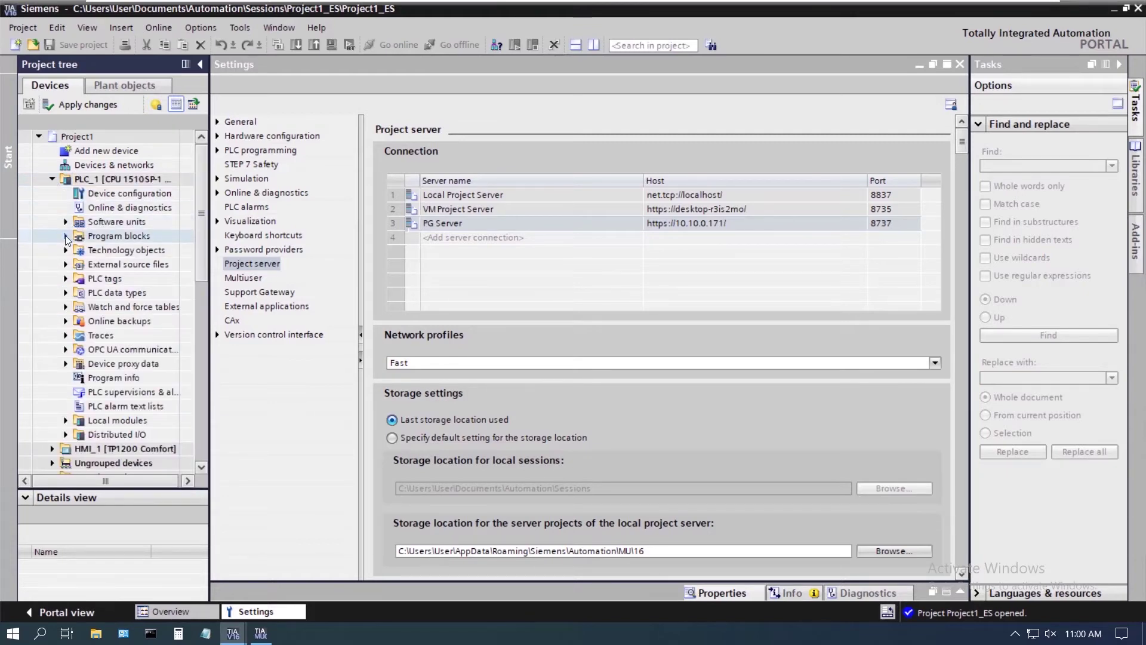
left_click(66, 237)
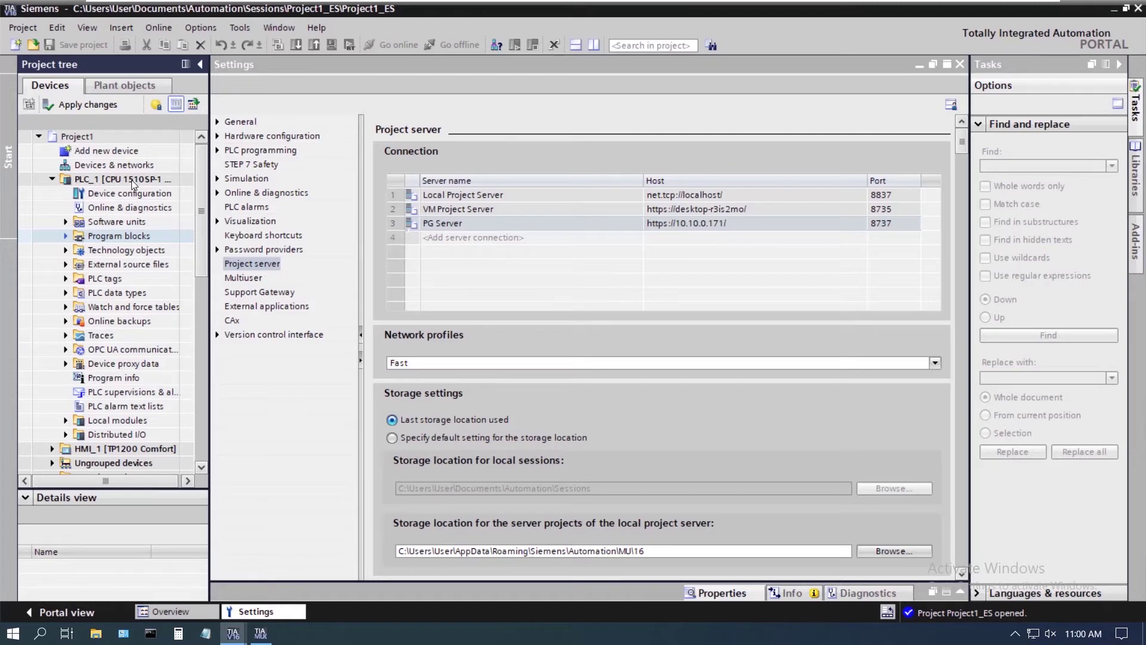
Add a new device: the 7" TP700 Comfort panel, article 6AV2 124-0GC01-0AX0
left_click(105, 152)
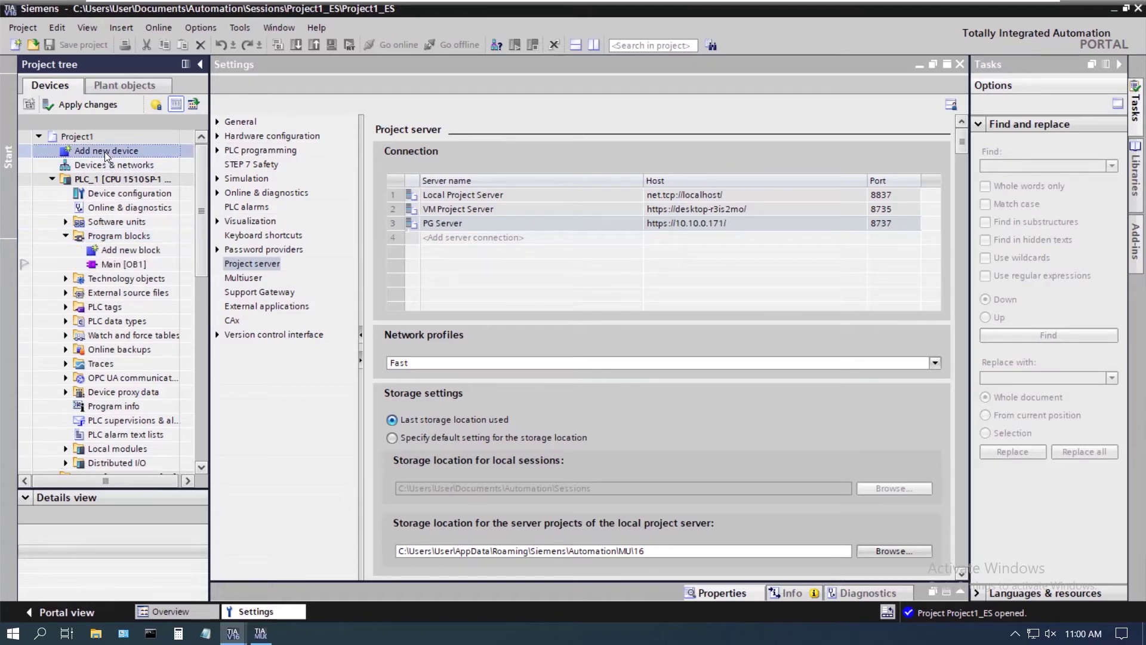
double_click(105, 151)
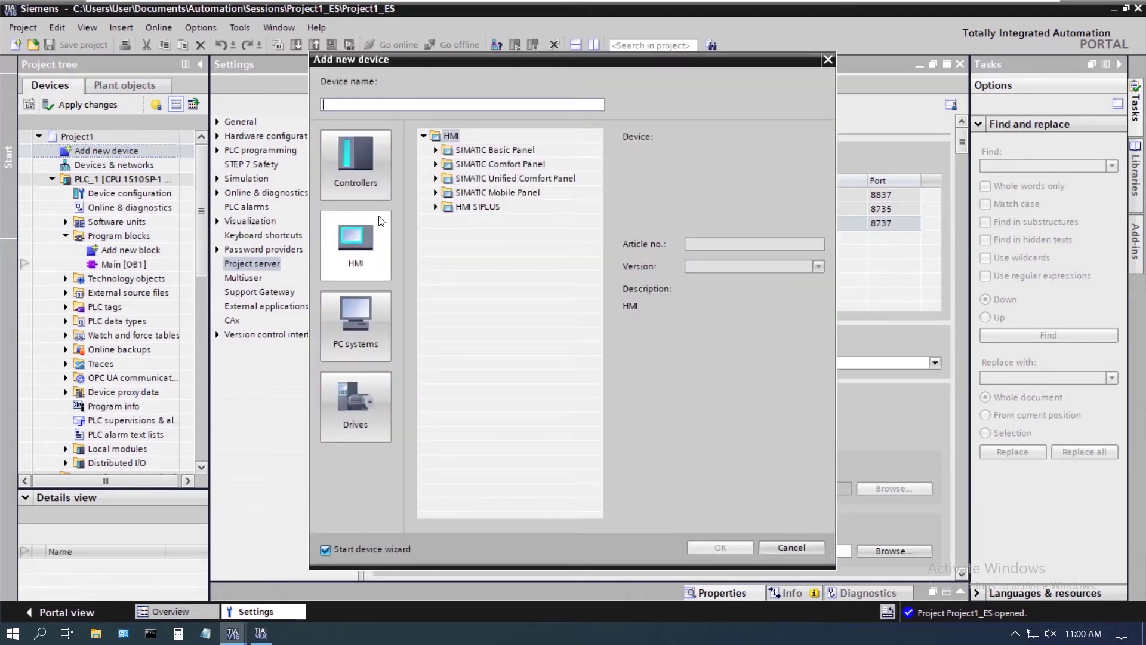
left_click(435, 165)
left_click(447, 193)
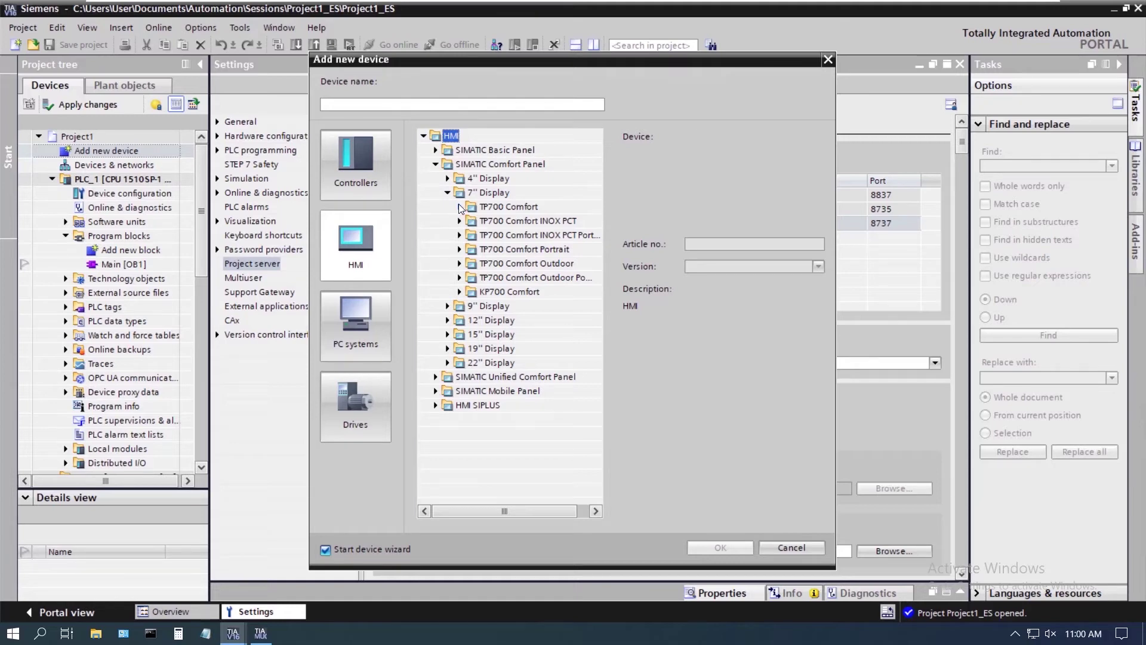
left_click(458, 206)
left_click(502, 221)
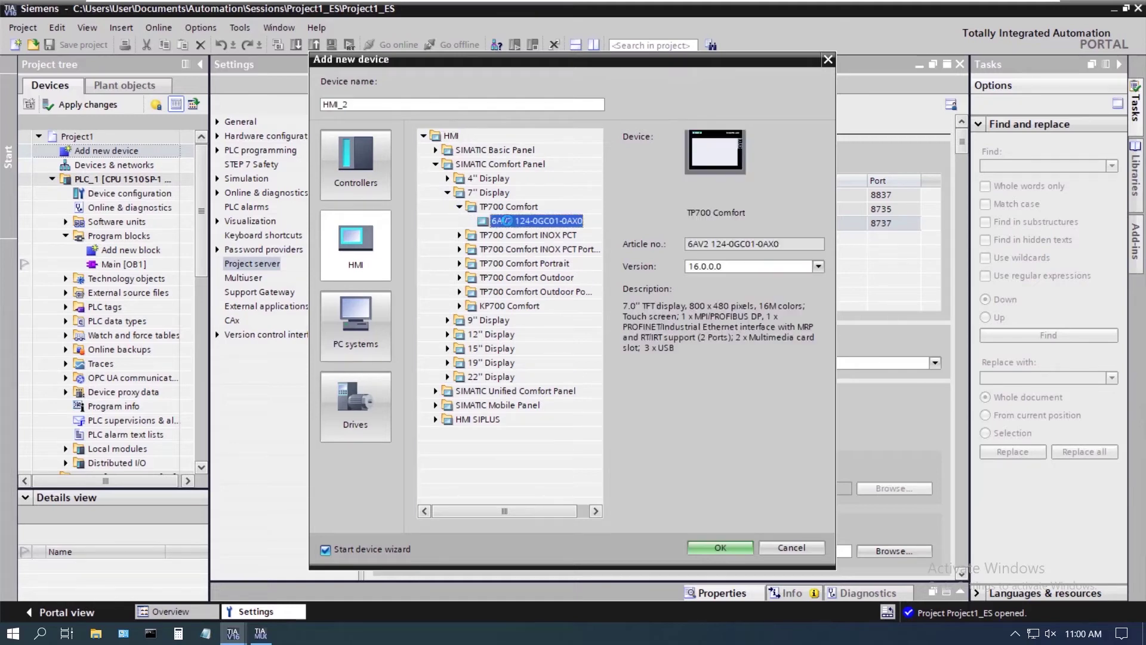
Confirm the HMI_2 panel and choose PLC_1 as its connection partner in the HMI Device Wizard
left_click(720, 548)
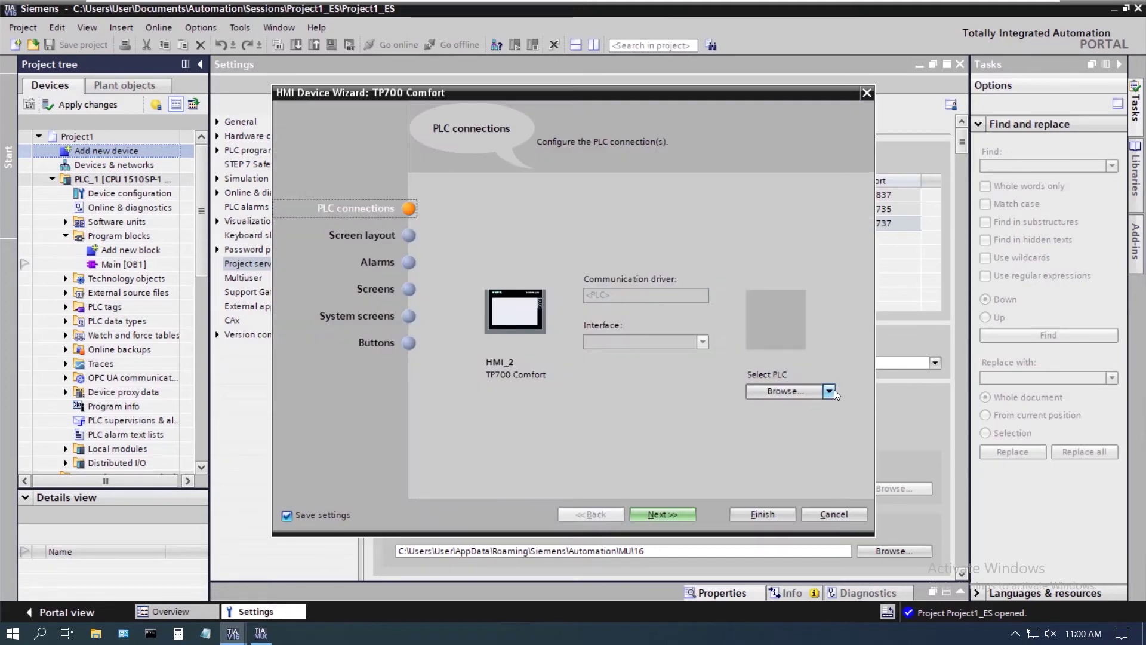
left_click(829, 391)
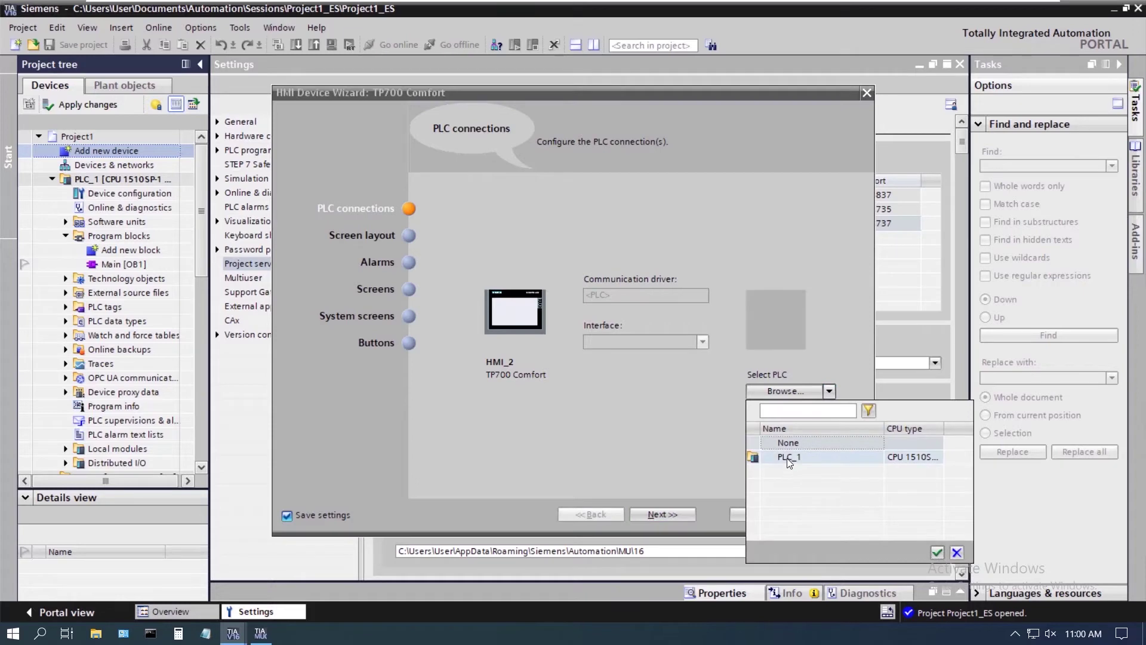
left_click(787, 457)
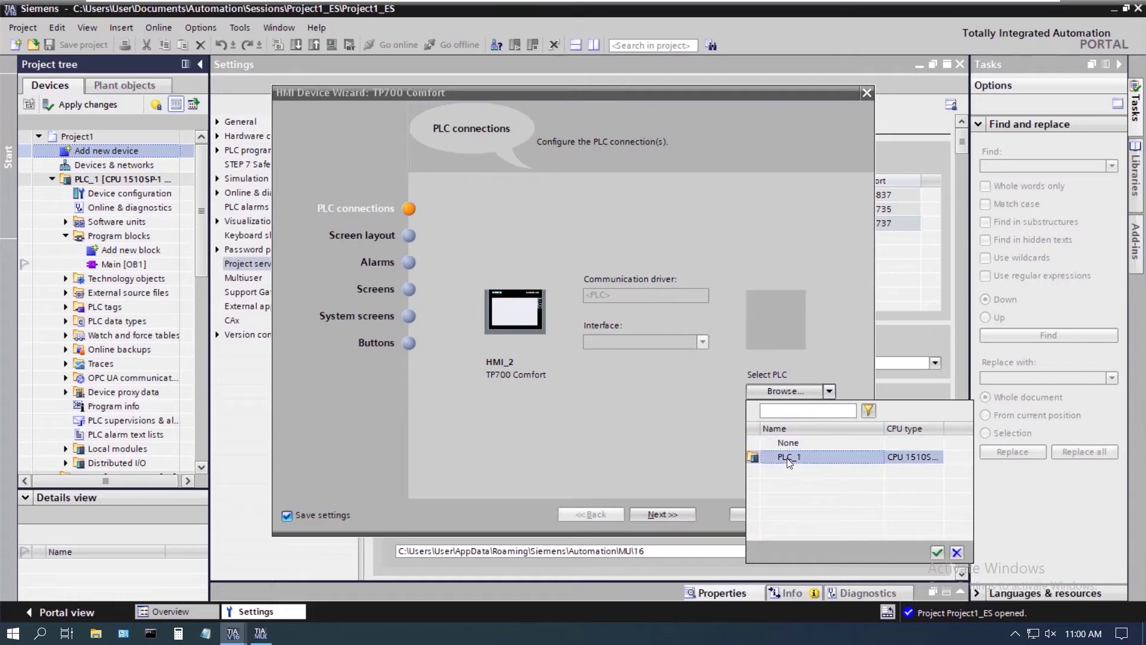
left_click(937, 553)
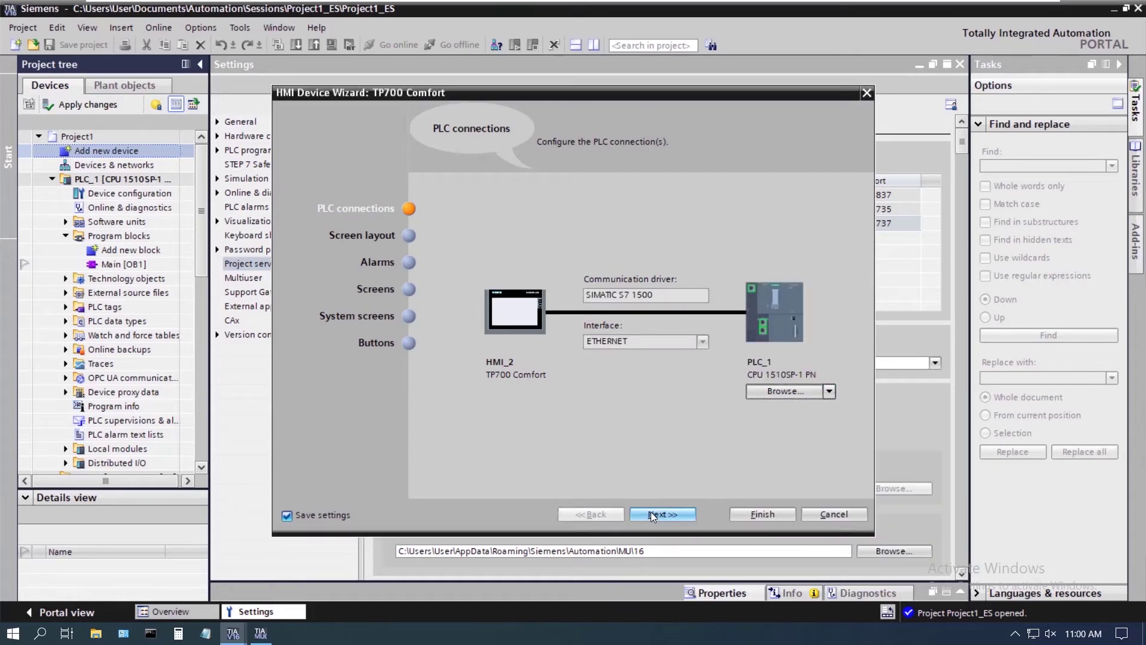
Finish the HMI_2 wizard with default settings and collapse the tree to the top-level devices
left_click(739, 513)
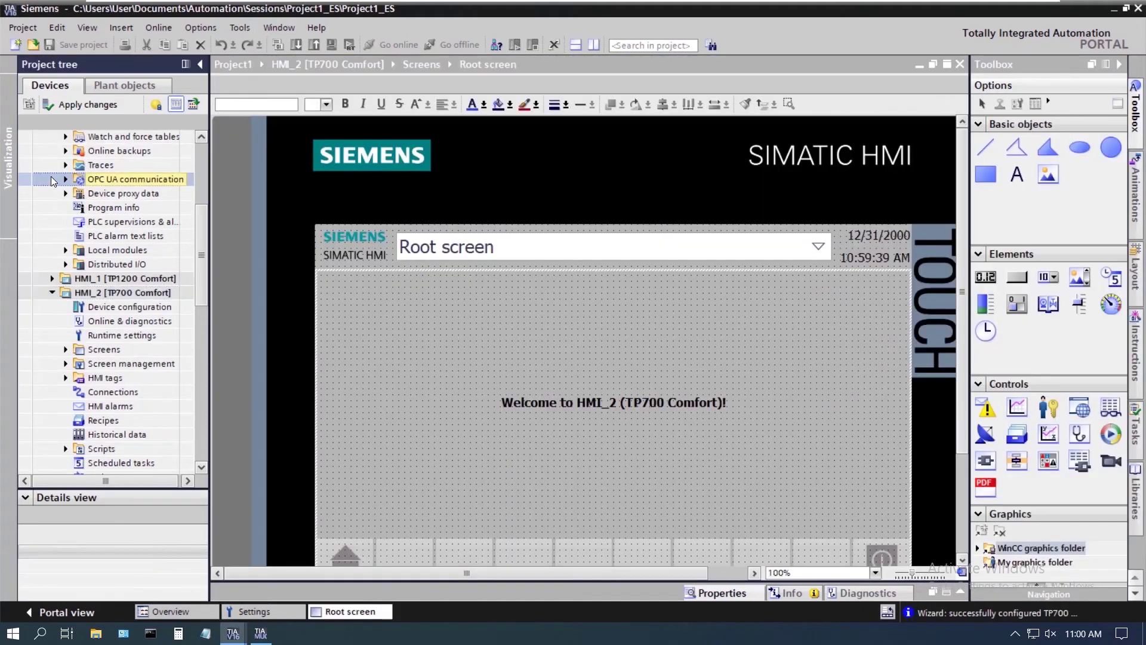
left_click(53, 180)
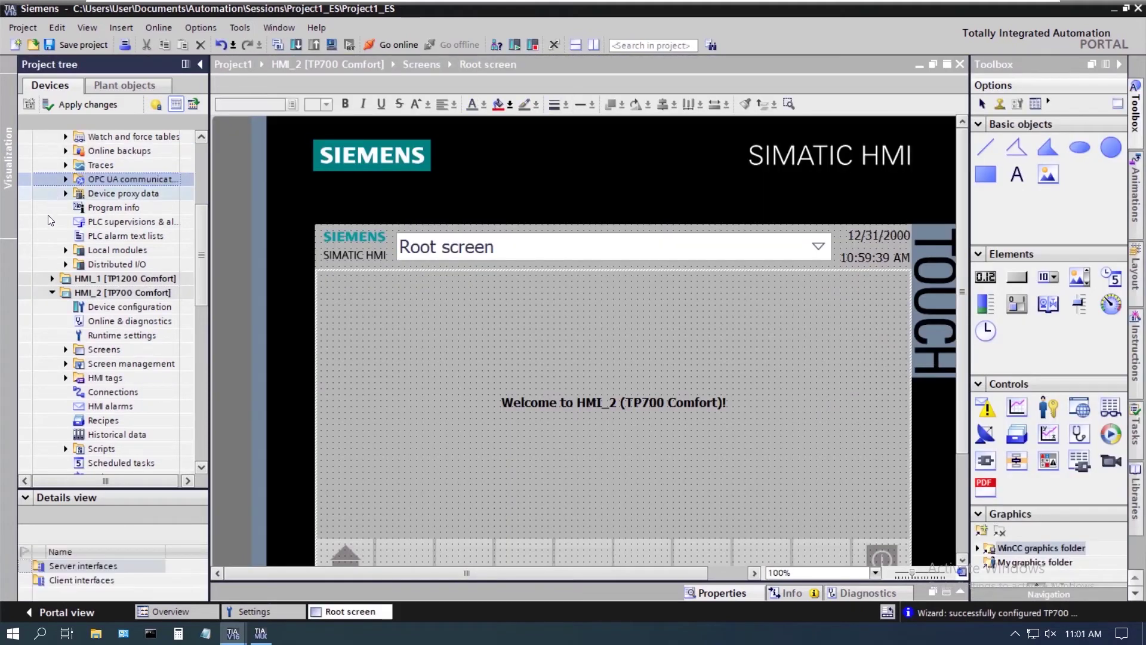
left_click(51, 293)
scroll(57, 239, "up", 5)
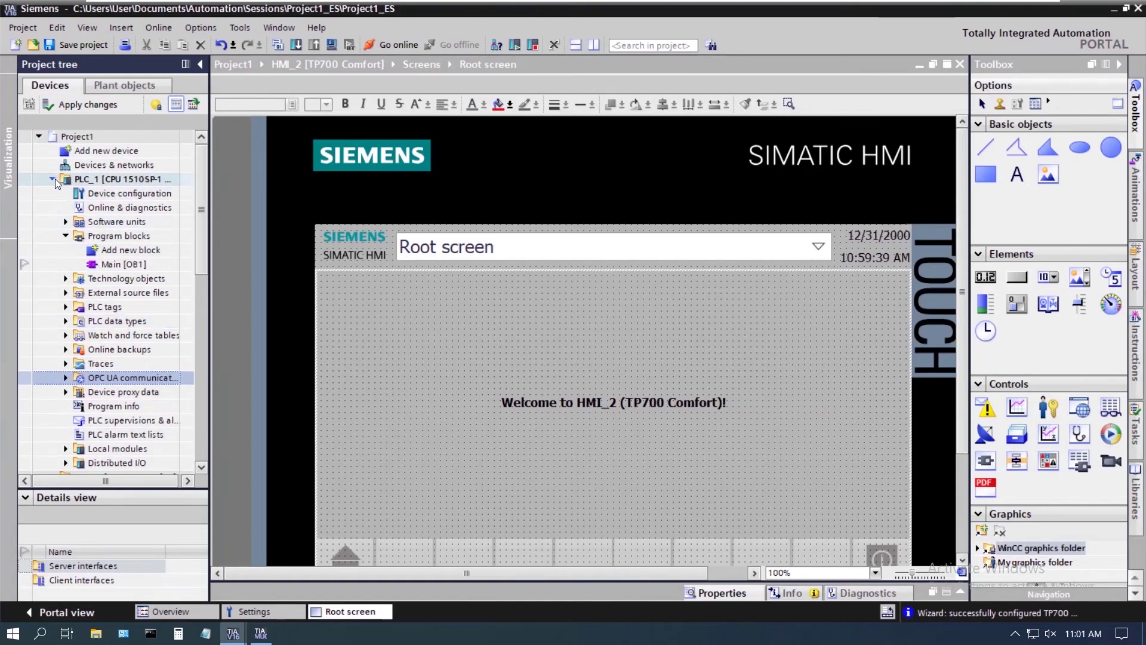
left_click(54, 180)
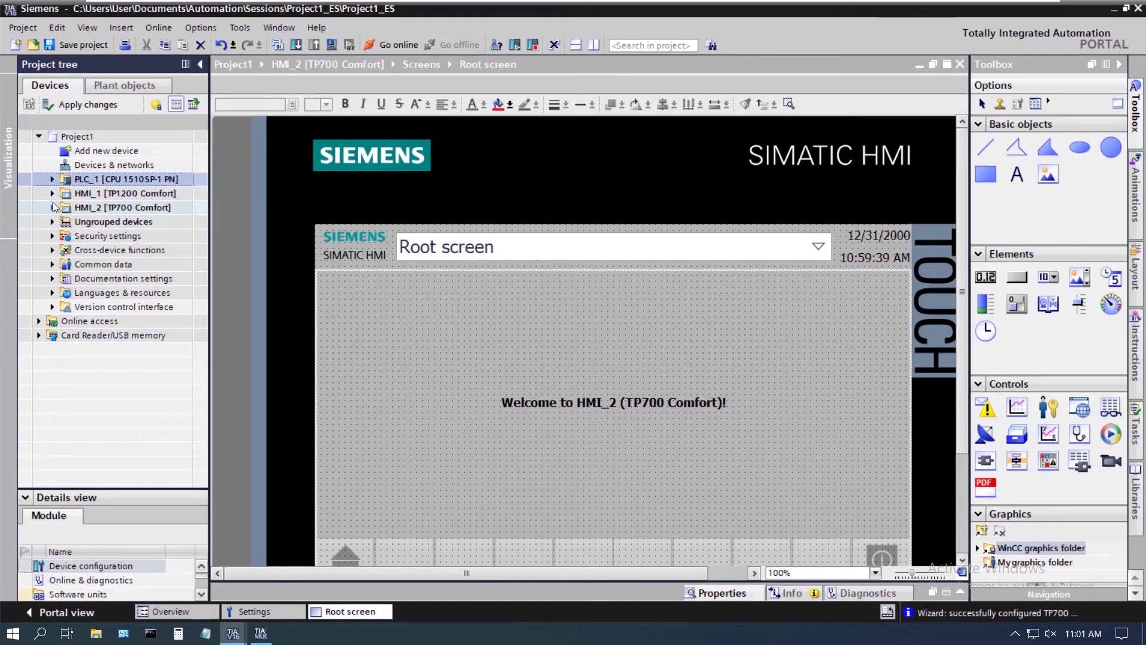
Expand PLC_1's Program blocks and select Main [OB1]
left_click(52, 179)
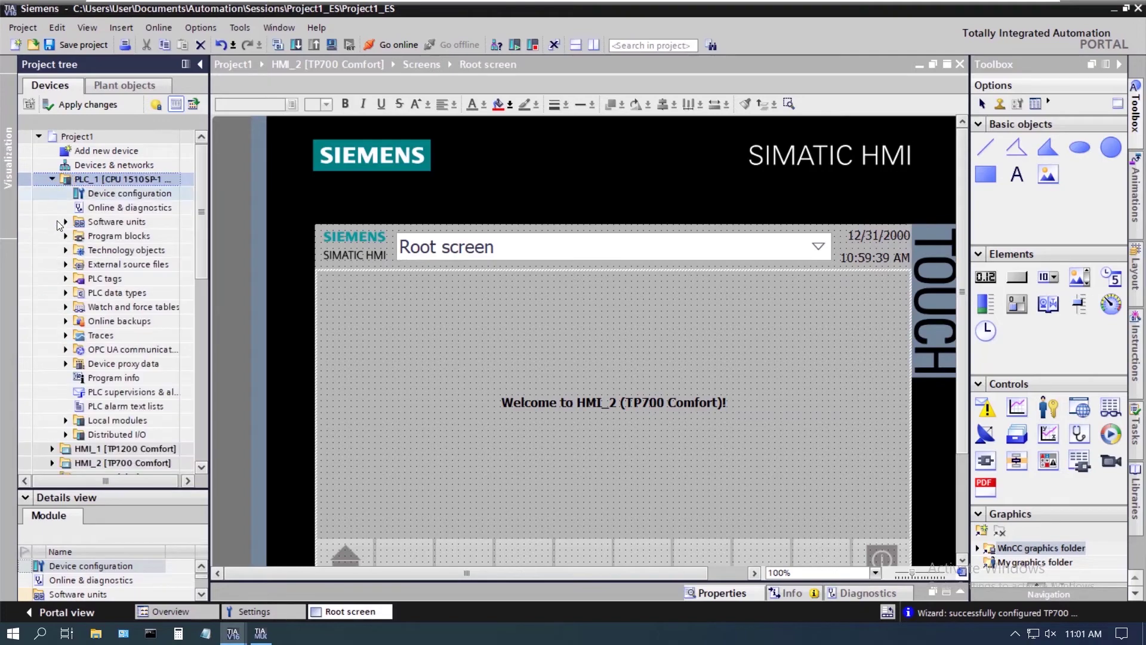
left_click(66, 236)
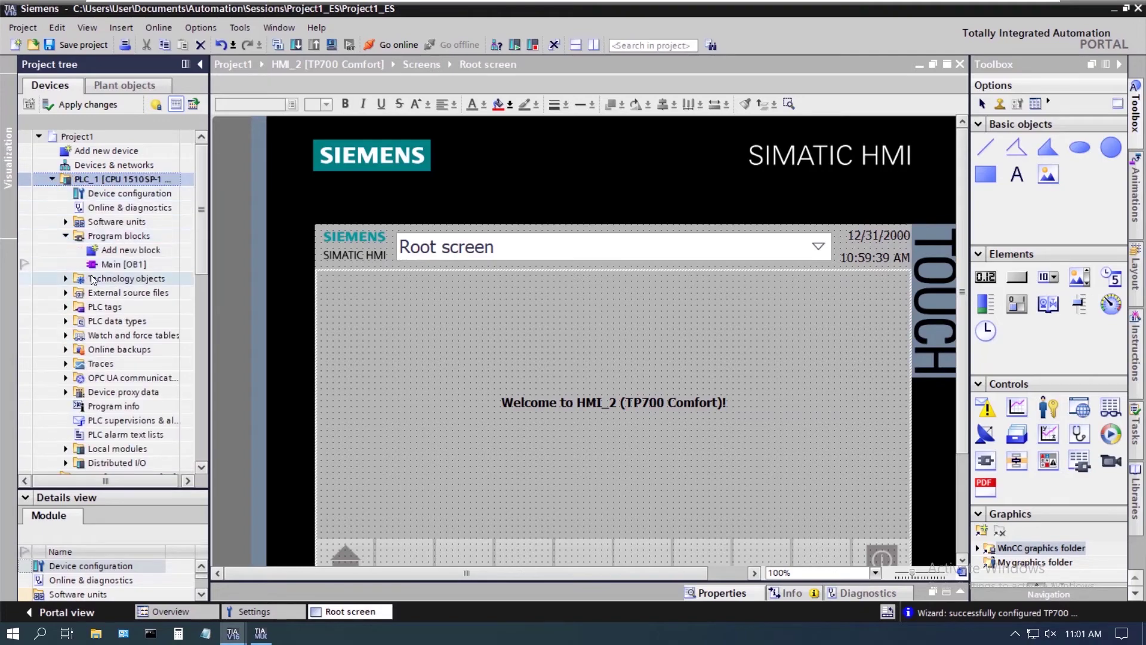
left_click(112, 264)
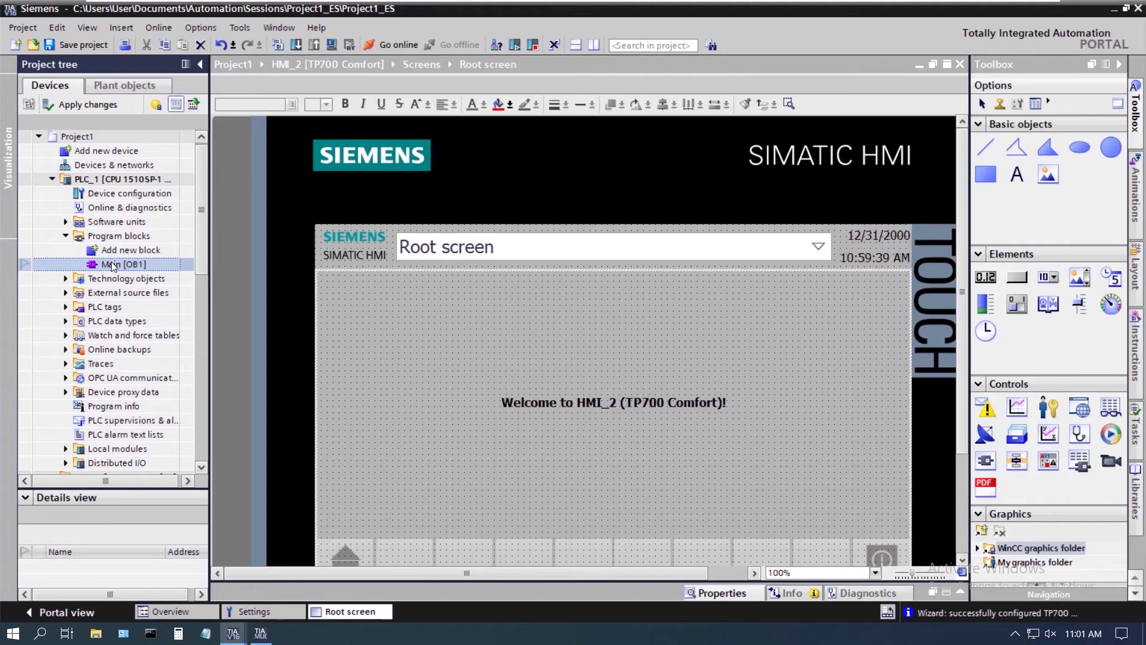
Open Main [OB1], place a NO contact and a coil on Network 1, and address the contact I0.0
double_click(109, 262)
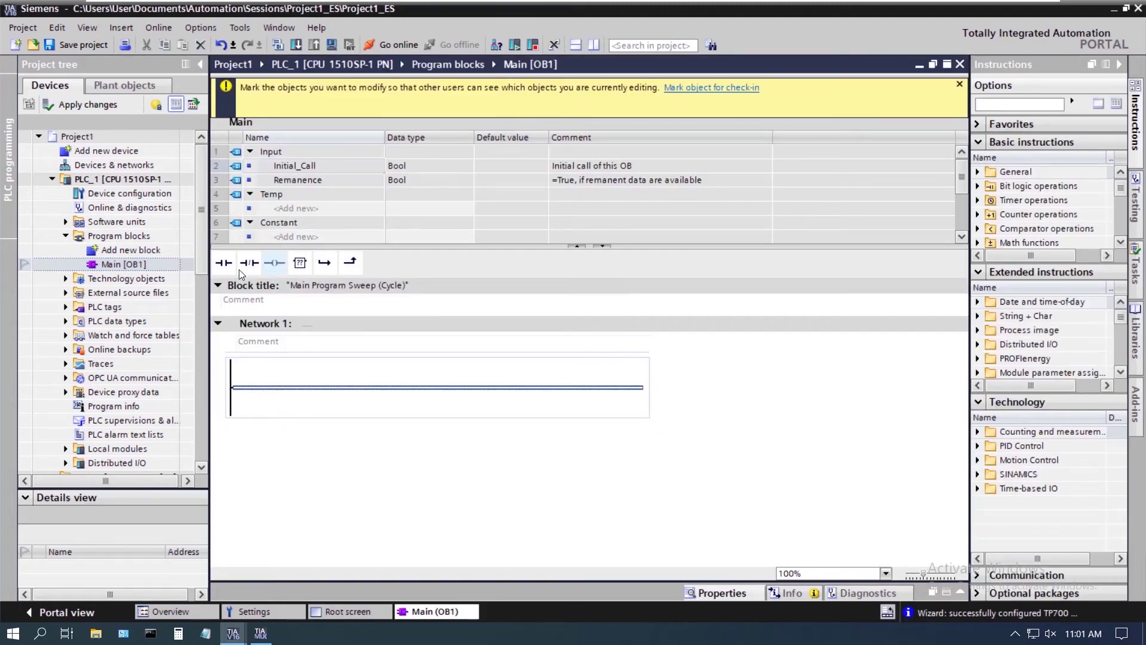
left_click_drag(225, 262, 298, 389)
left_click_drag(275, 263, 424, 387)
left_click(278, 373)
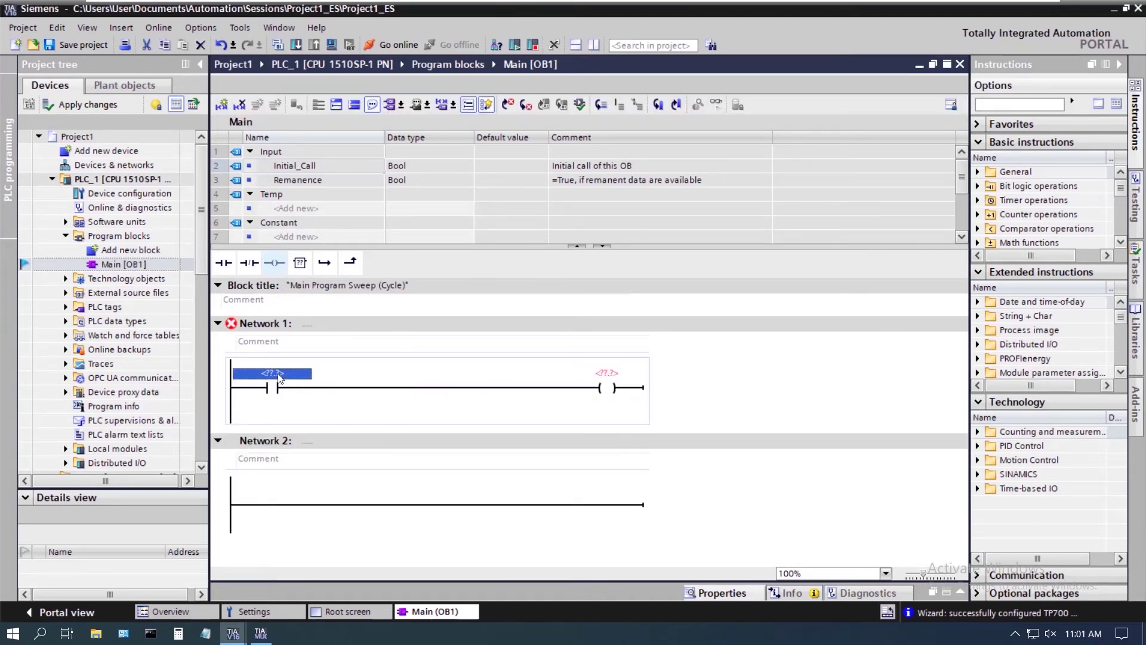
type("i0.0")
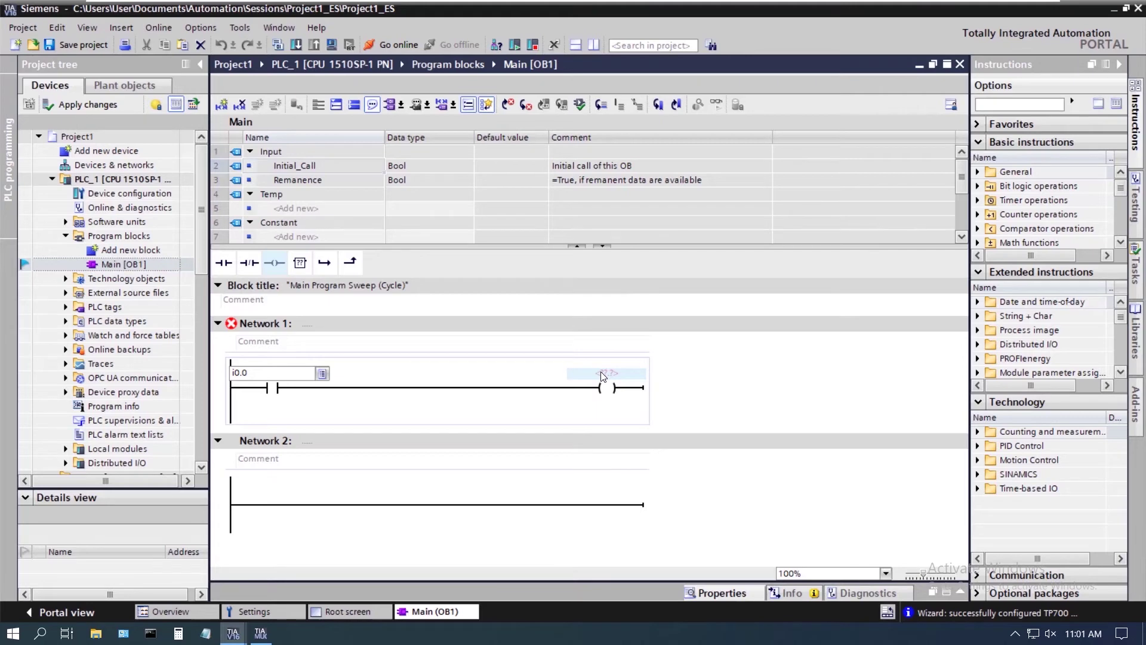
key("BackSpace")
key("BackSpace")
key("BackSpace")
key("BackSpace")
type("q0.")
key("BackSpace")
key("BackSpace")
key("BackSpace")
key("Escape")
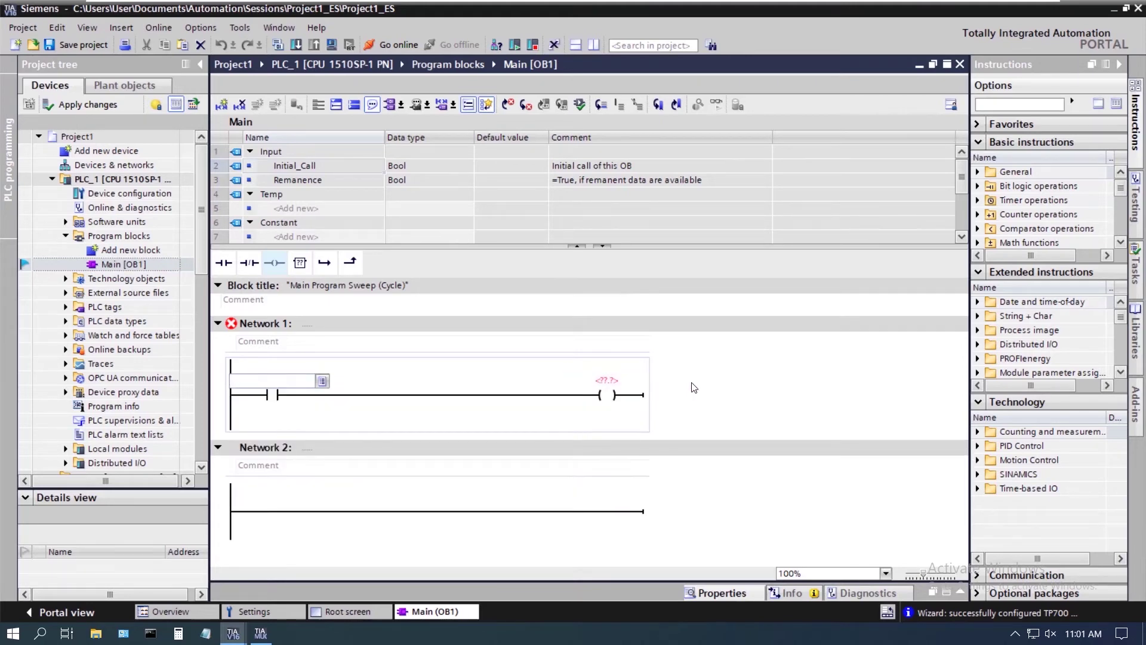
key("Escape")
Address the coil as Q0.0 (Tag_2)
left_click(606, 380)
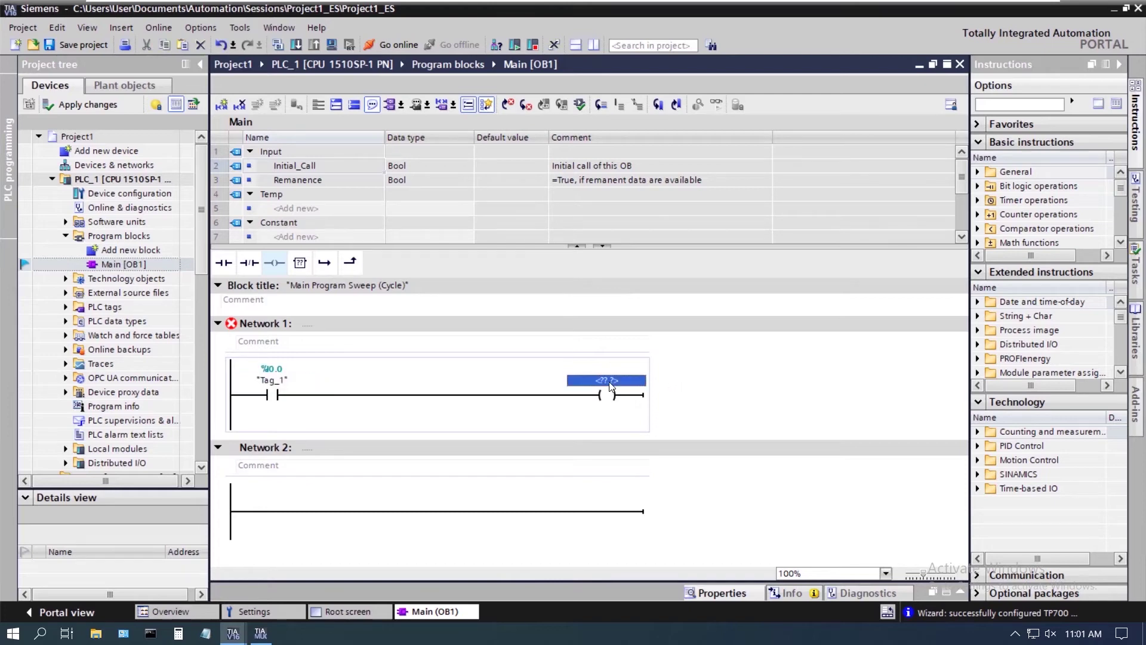
left_click(610, 382)
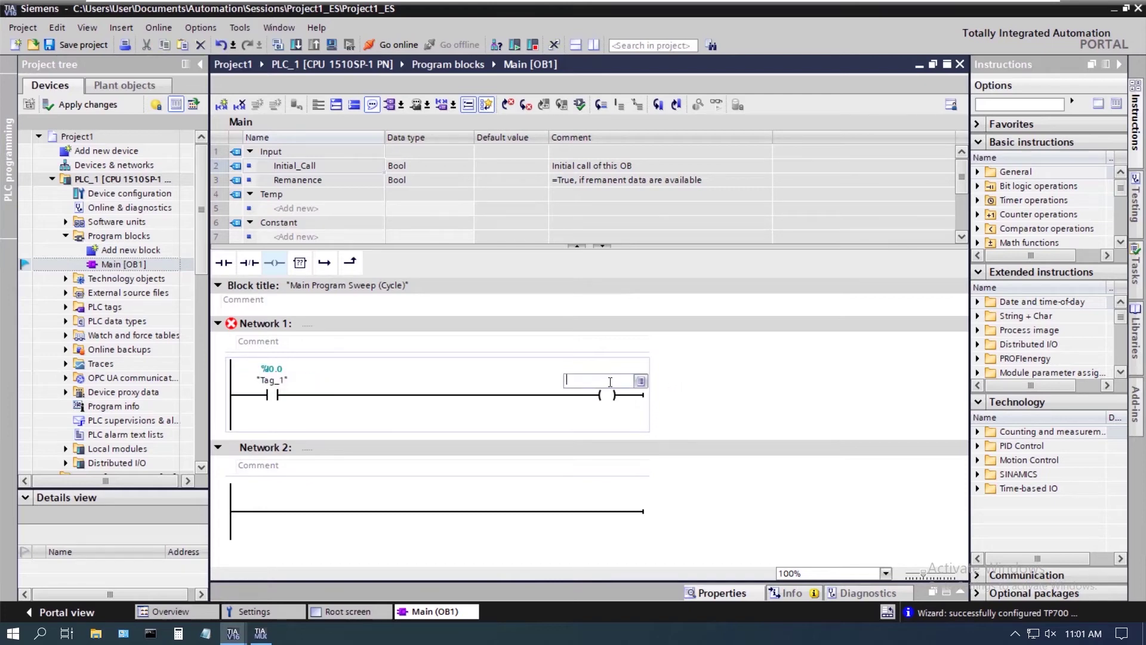
type("q0.0")
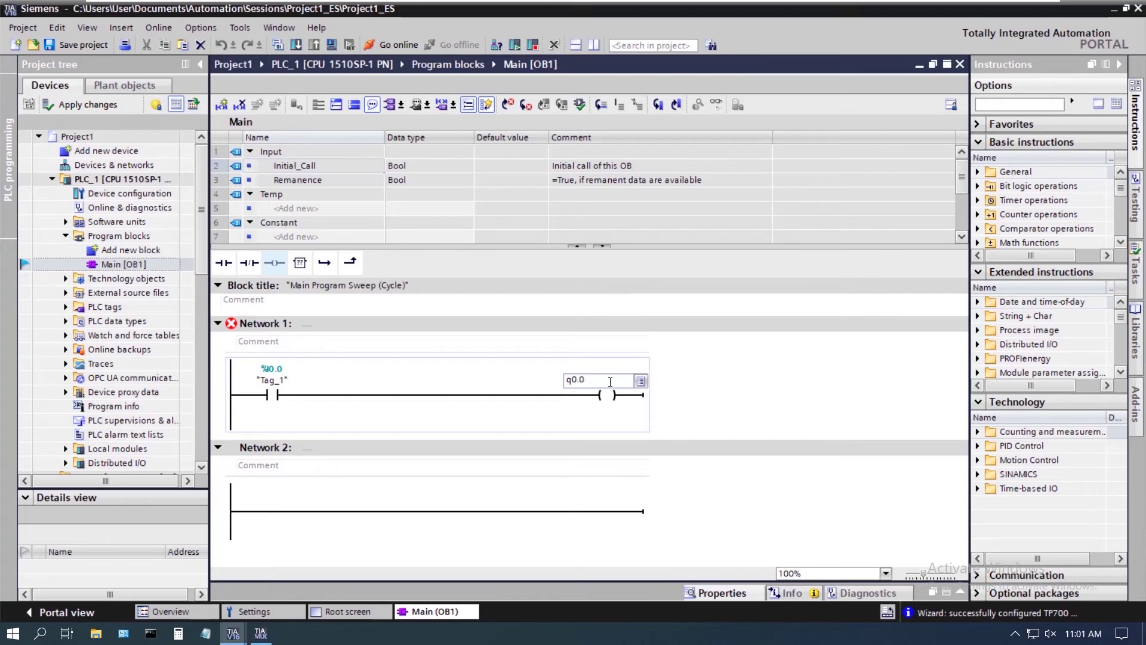
key("Return")
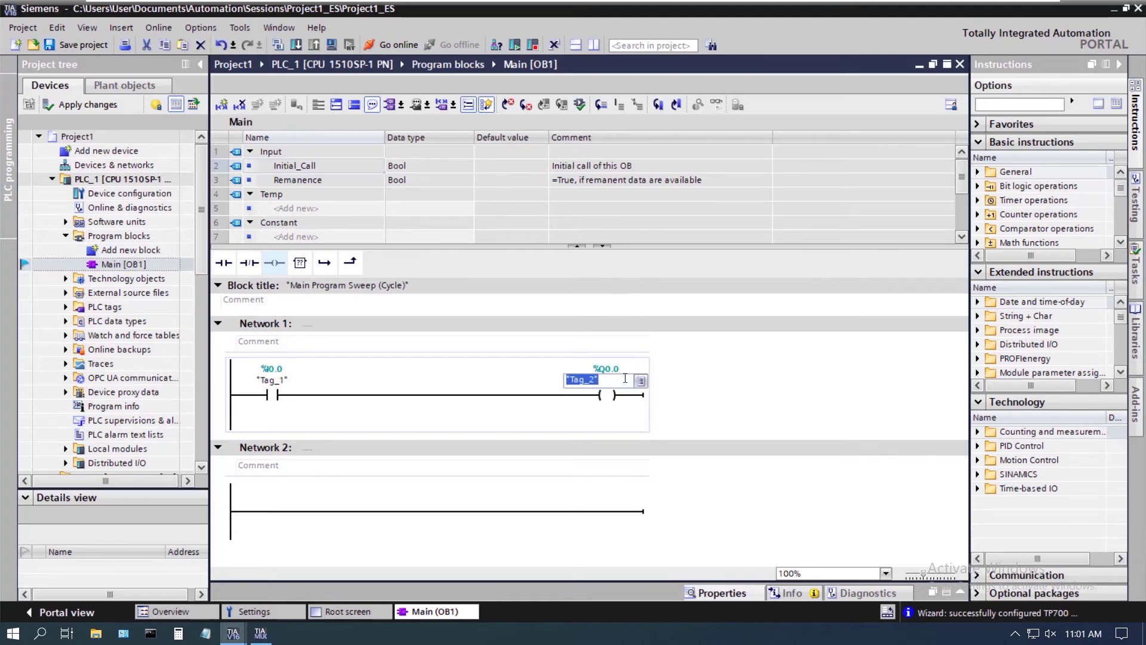
left_click(686, 385)
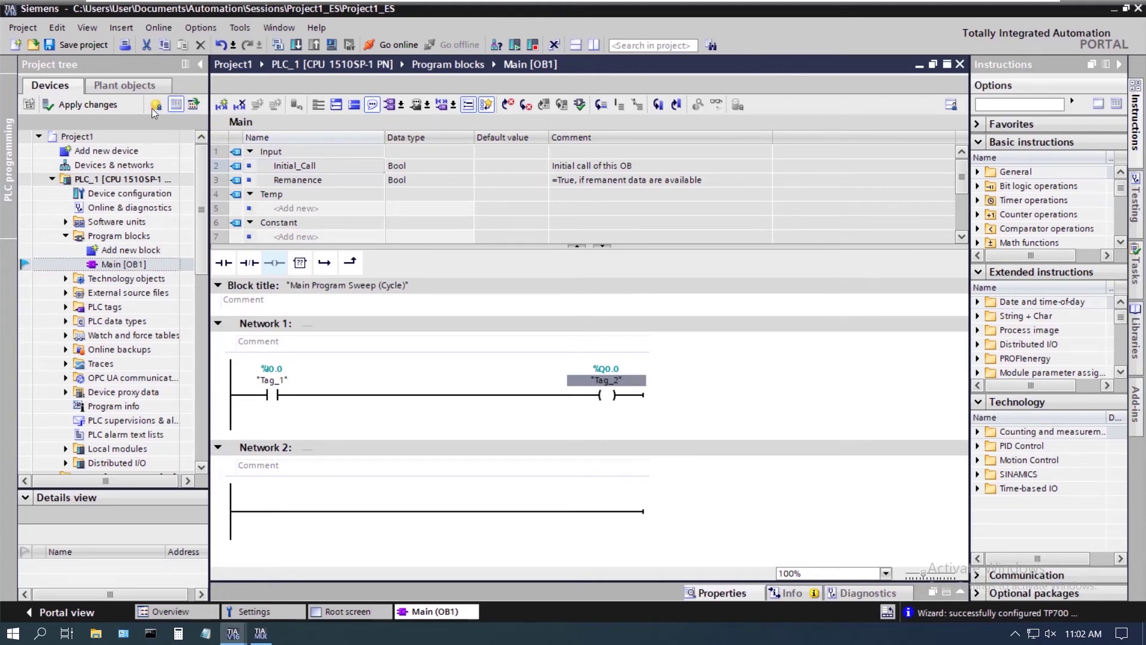
Apply the changes to the server with comment 'Changes during ES session', exiting Exclusive Engineering
mouse_move(159, 108)
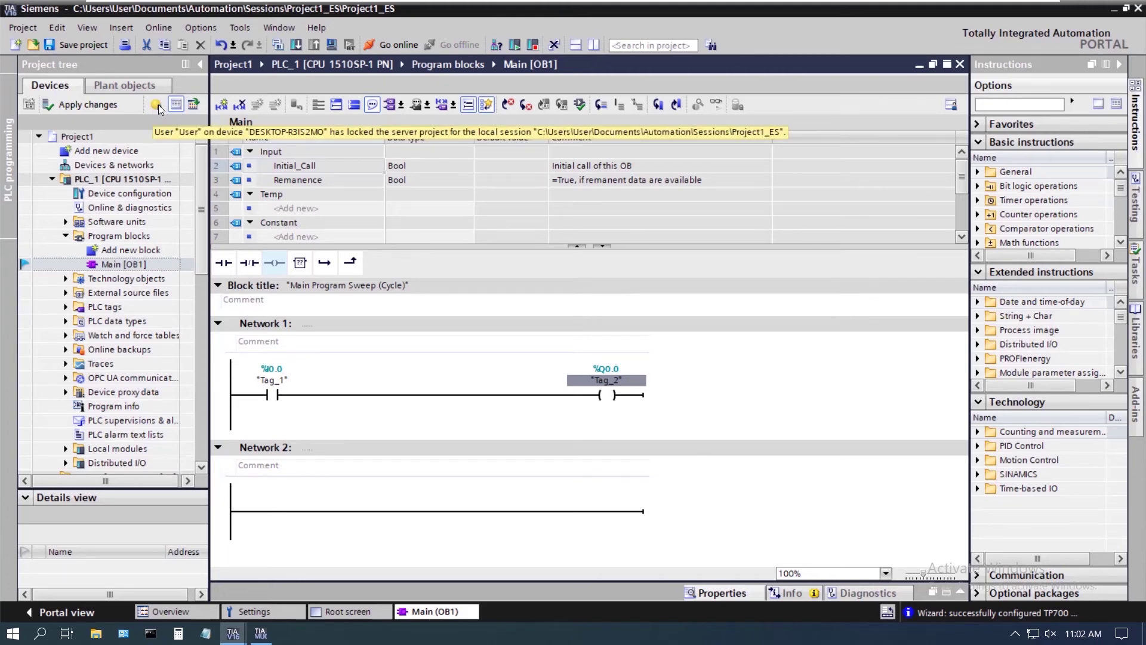
left_click(72, 104)
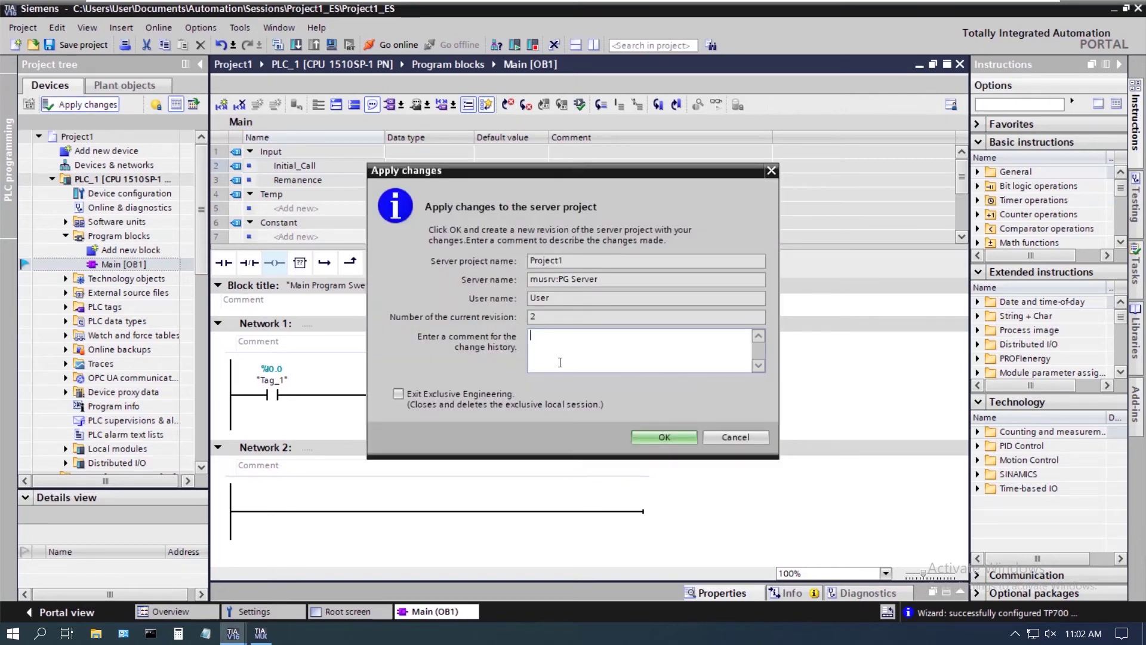
type("Changes during ES session")
left_click(397, 394)
left_click(669, 433)
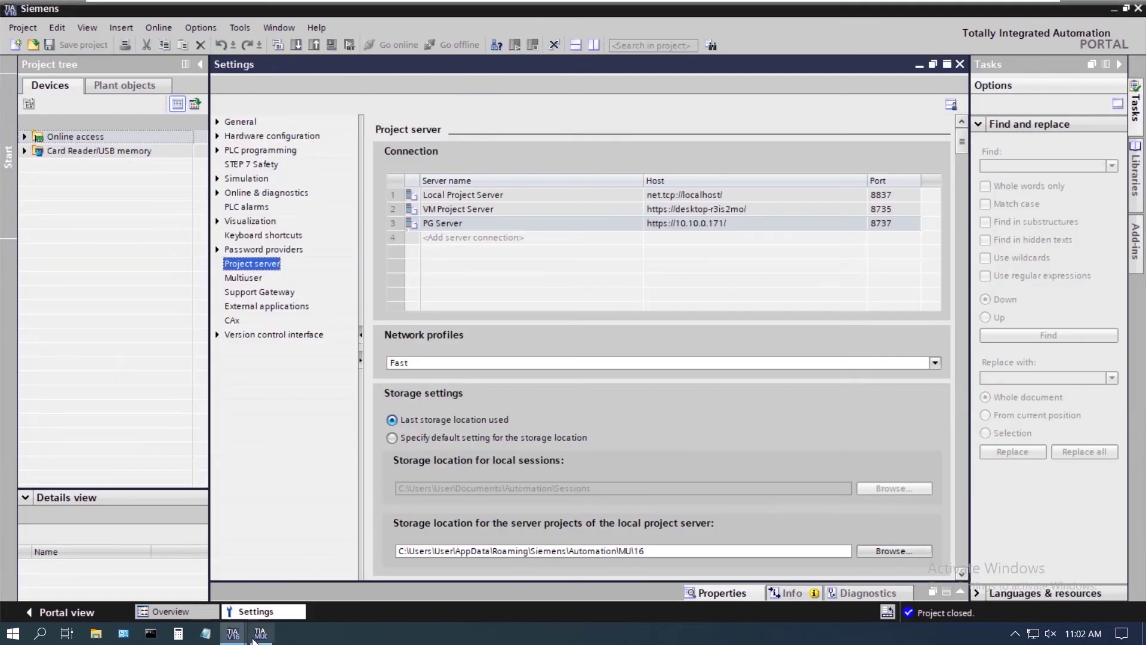
Close Project Server Configuration, launch Project Server Administration, and expand server 10.10.0.171:8737
left_click(258, 636)
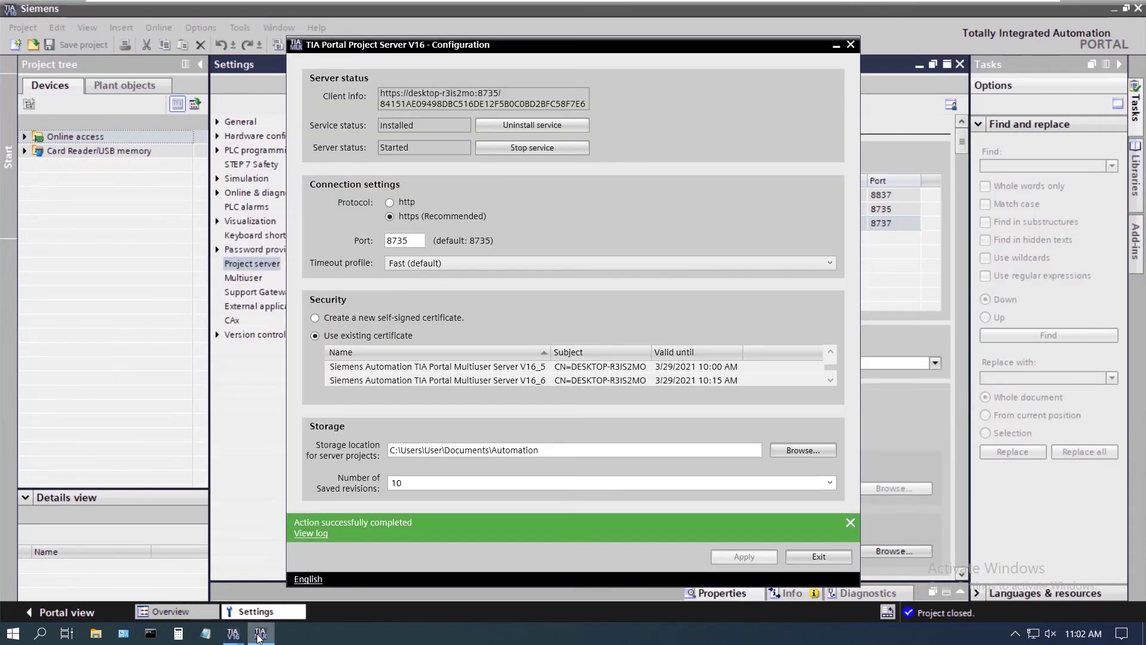
left_click(816, 556)
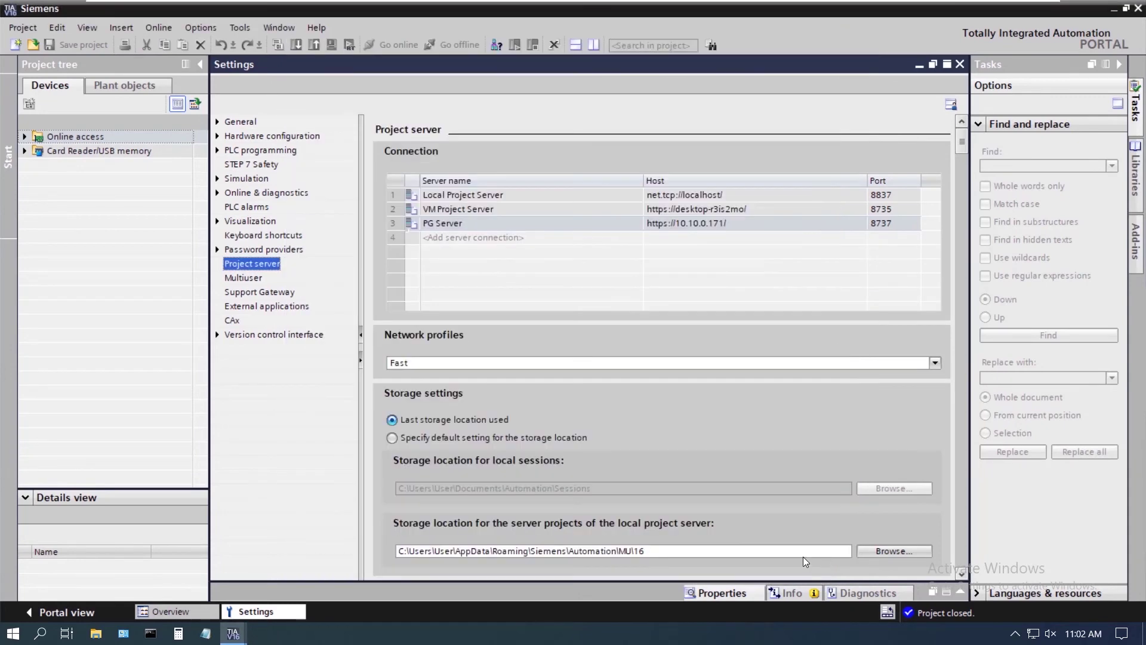
left_click(13, 633)
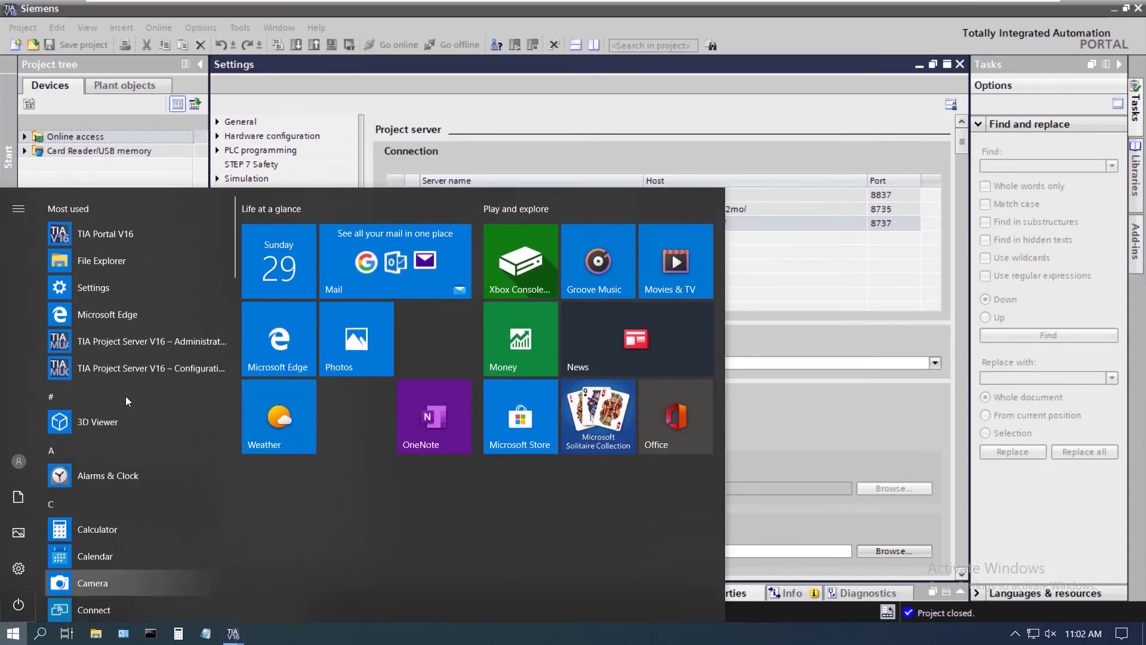
left_click(141, 346)
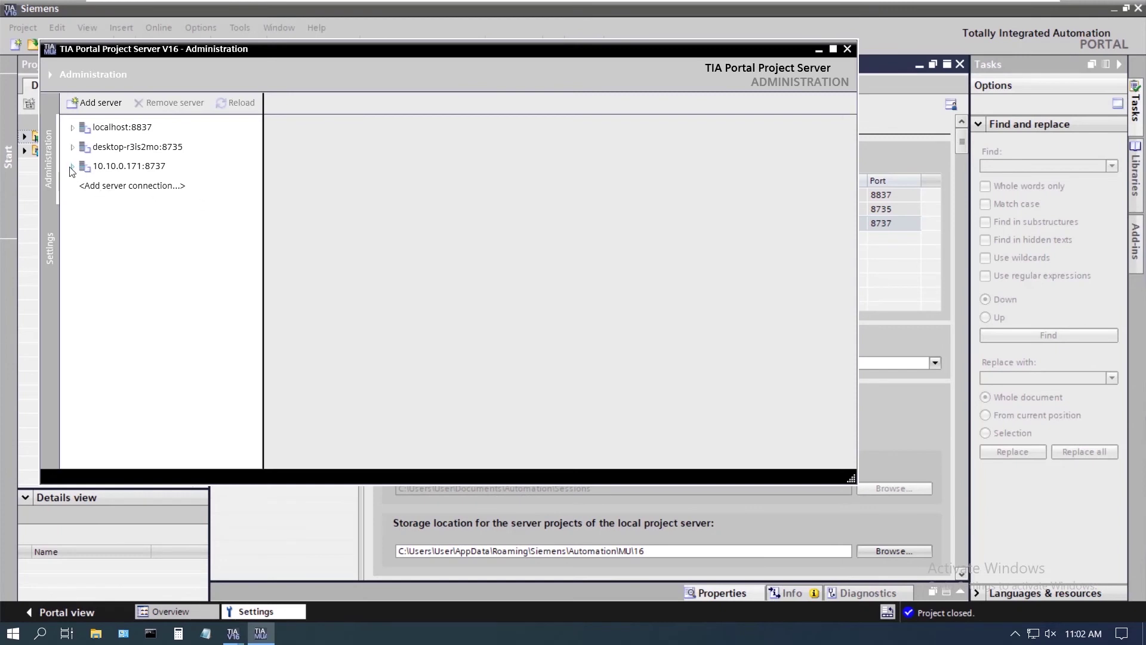
left_click(71, 167)
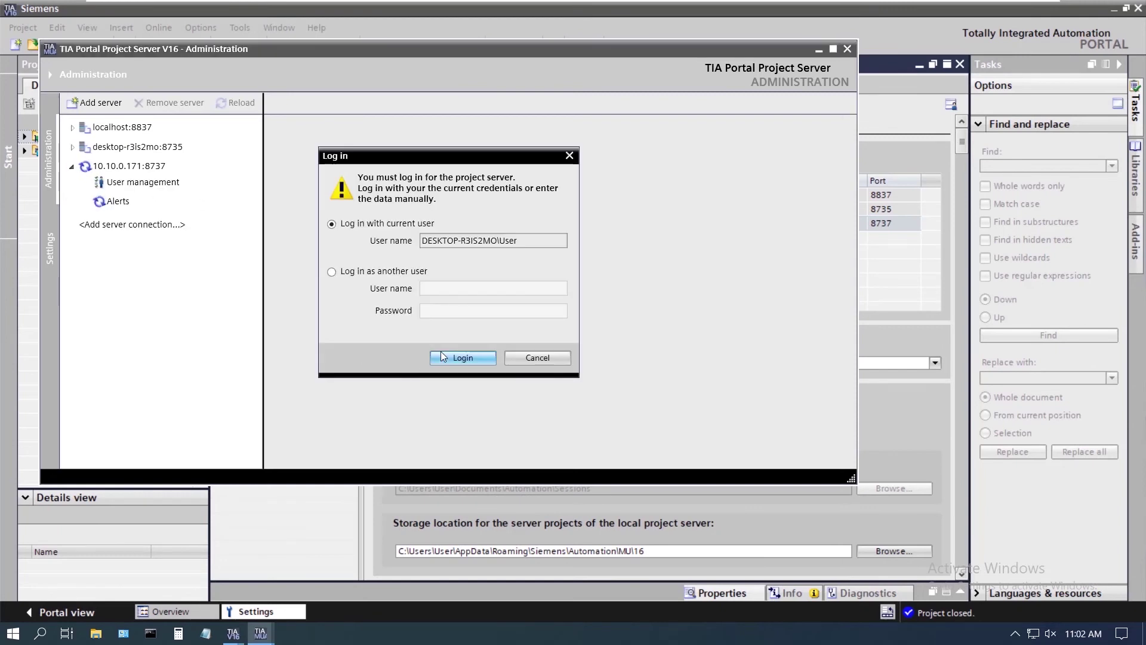
Log in to the project server as another user with the user name and password
left_click(336, 270)
left_click(428, 288)
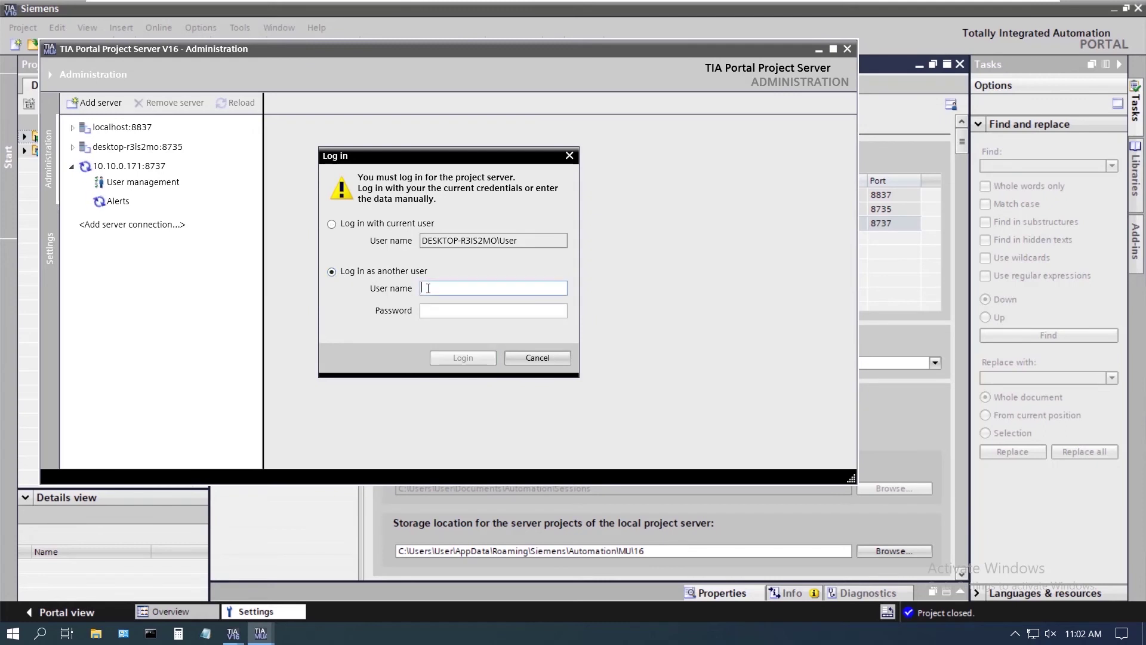
type("siemens")
key("Tab")
type("siemens")
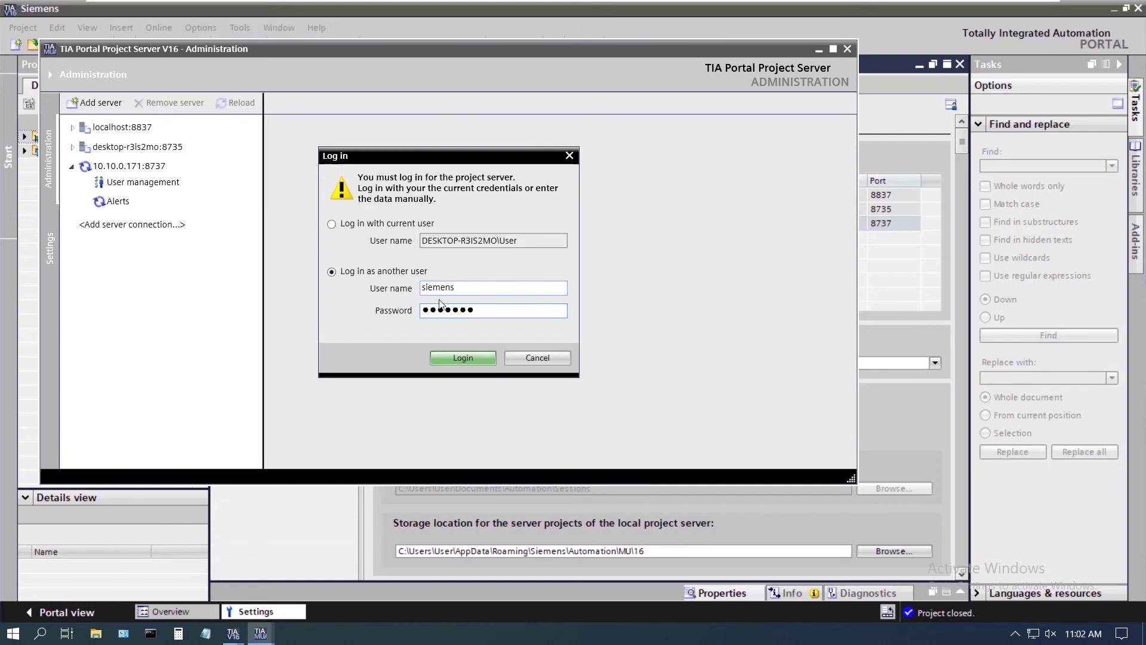
left_click(448, 361)
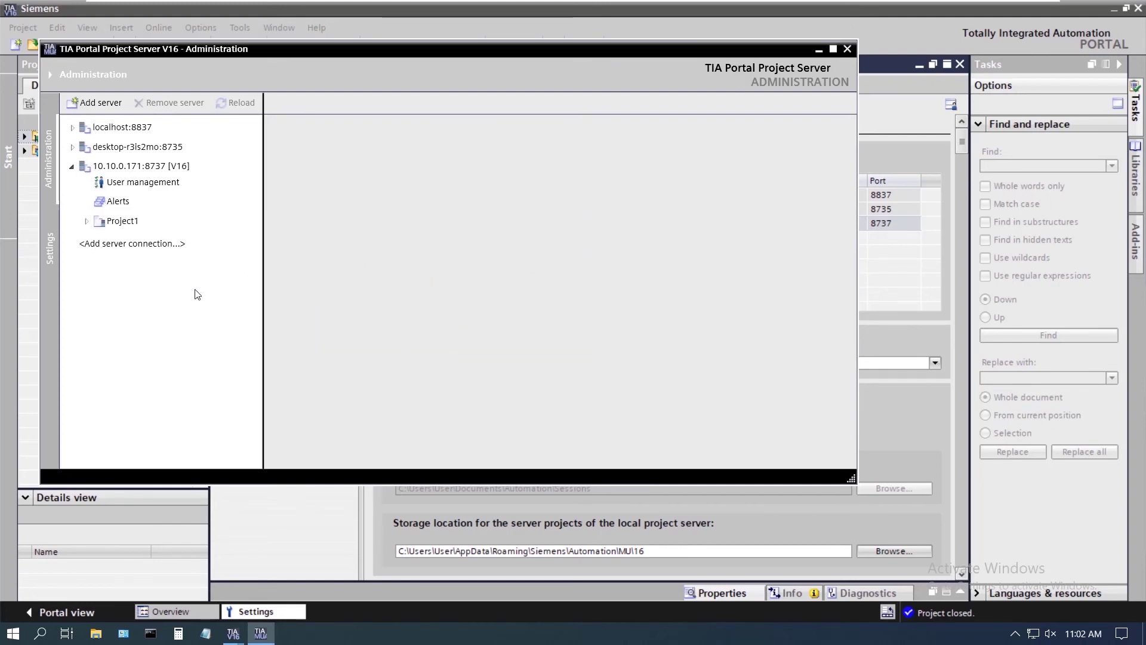
Show Project1's history and select revision 3, 'Changes during ES session'
left_click(86, 221)
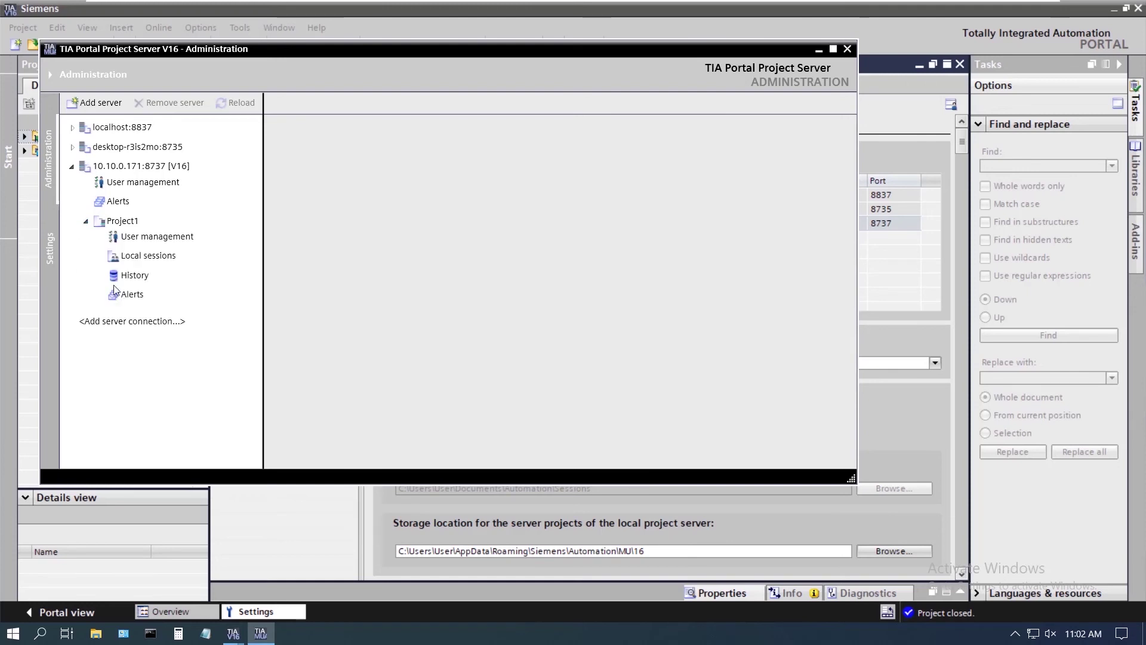
left_click(134, 276)
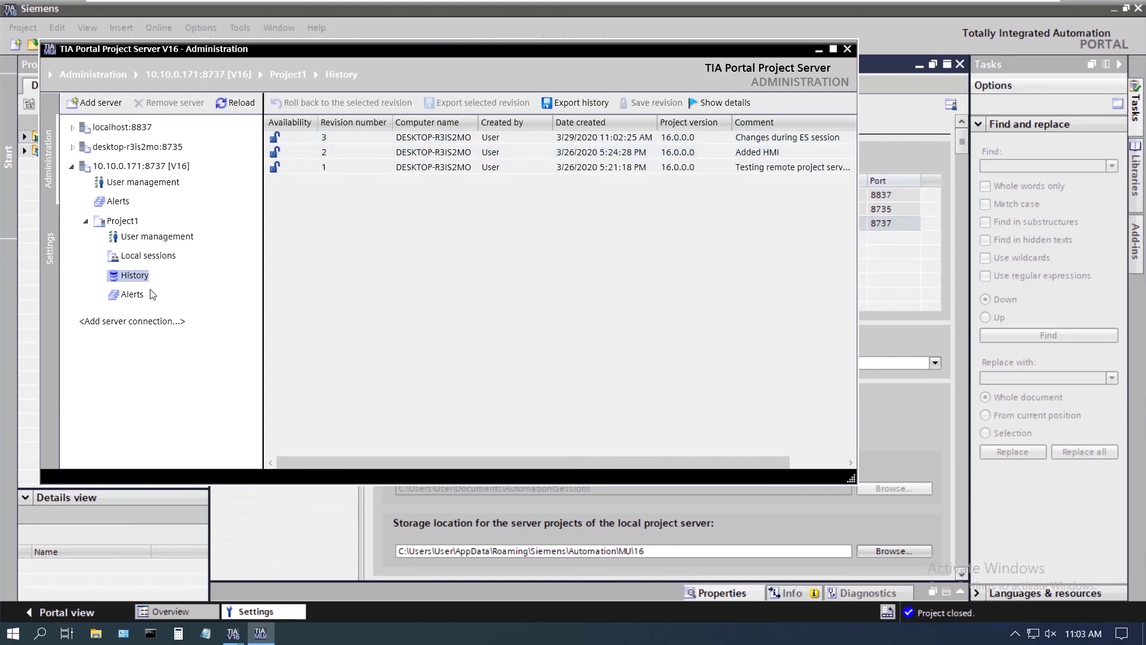
left_click(441, 142)
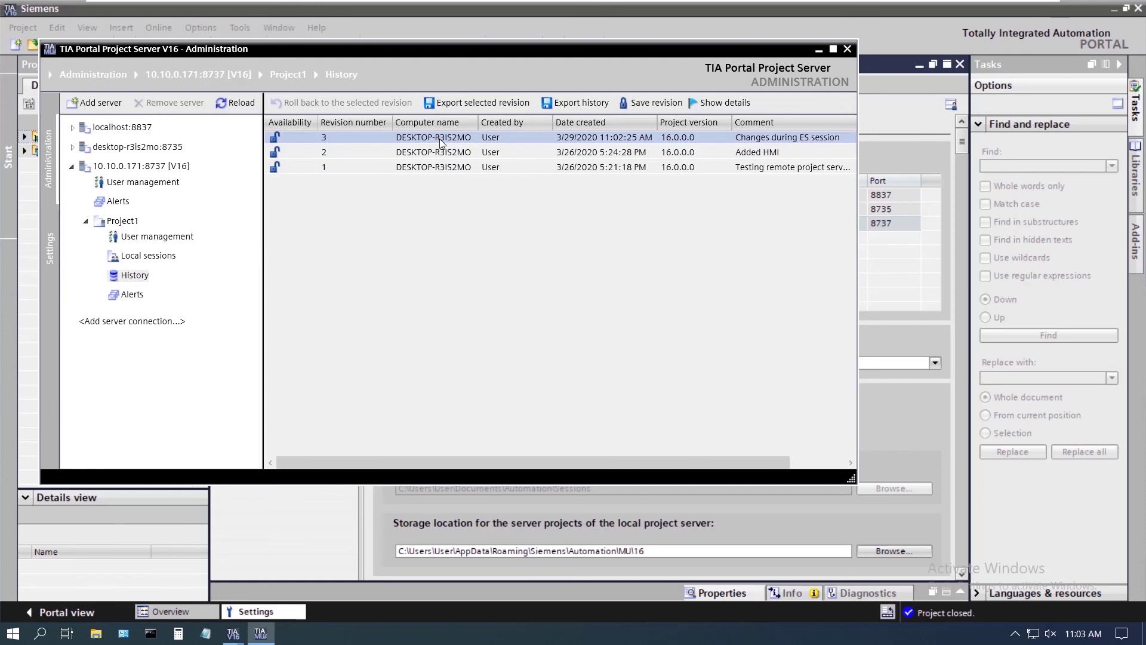